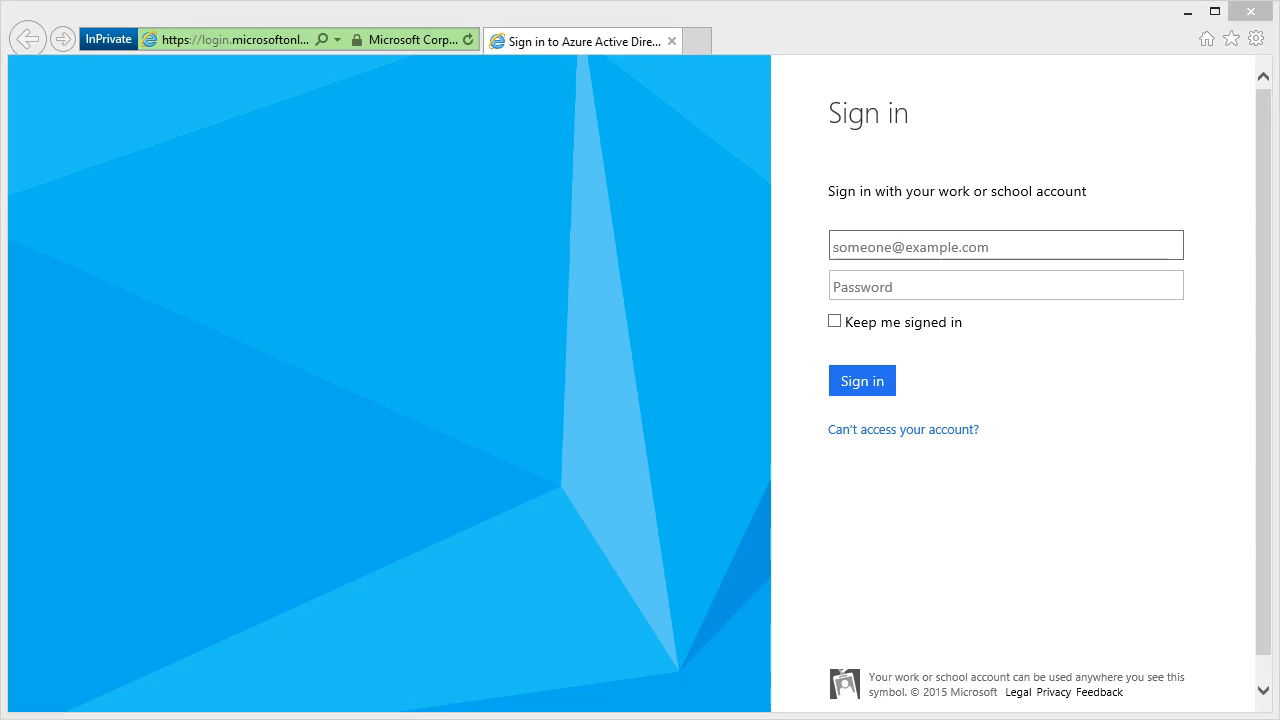
# Sign in to Microsoft Azure AD with the saved work account e-mail and its password.
pyautogui.click(1145, 245)
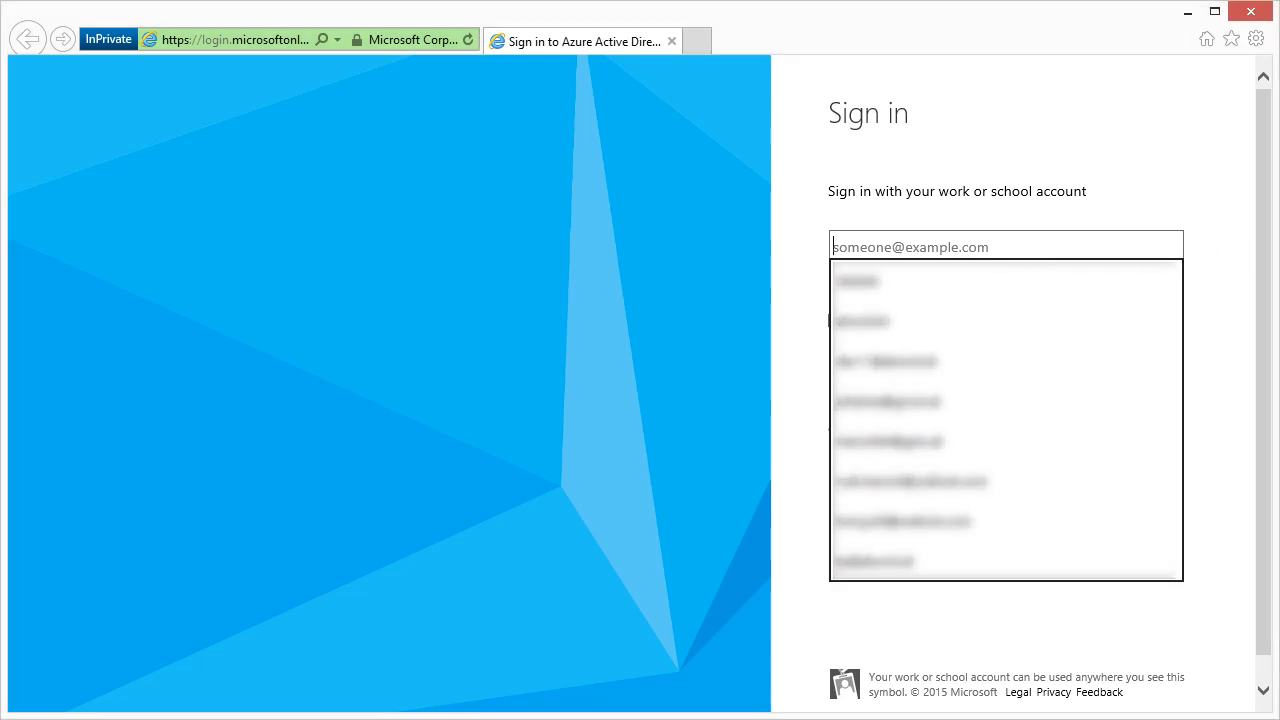
pyautogui.hotkey('ctrl', 'v')
pyautogui.press('Tab')
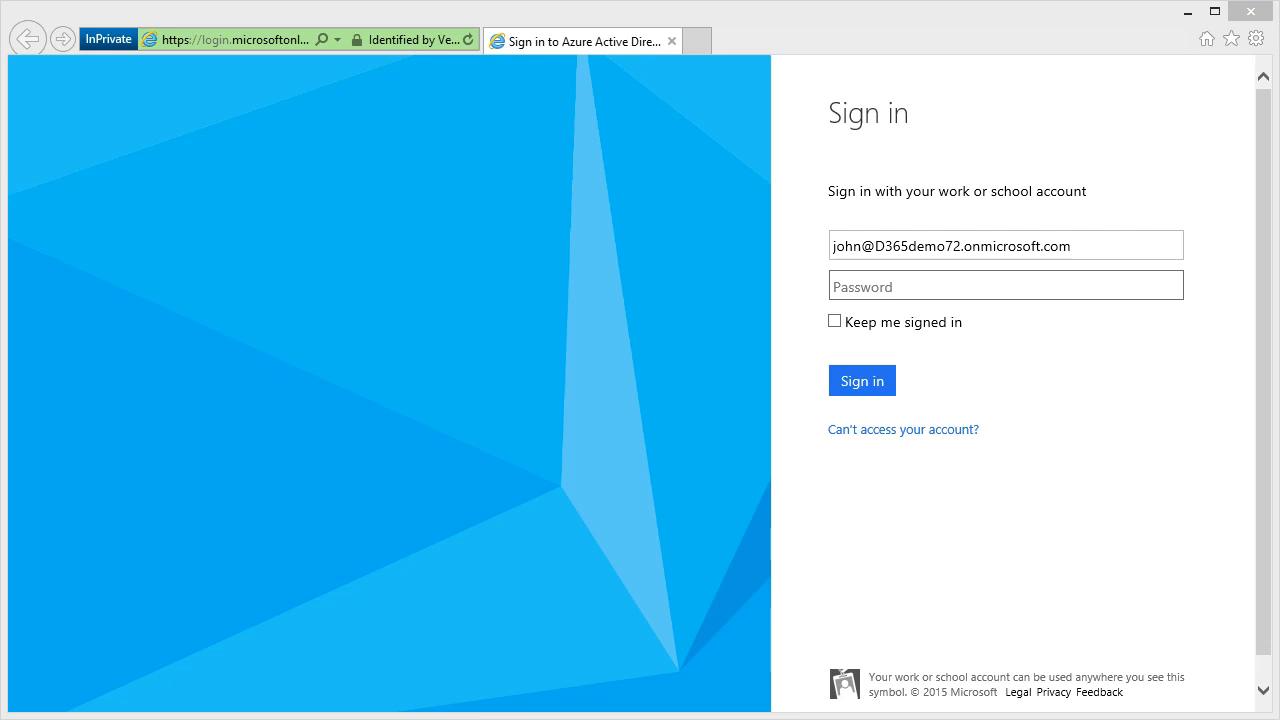
pyautogui.click(1049, 294)
pyautogui.hotkey('ctrl', 'v')
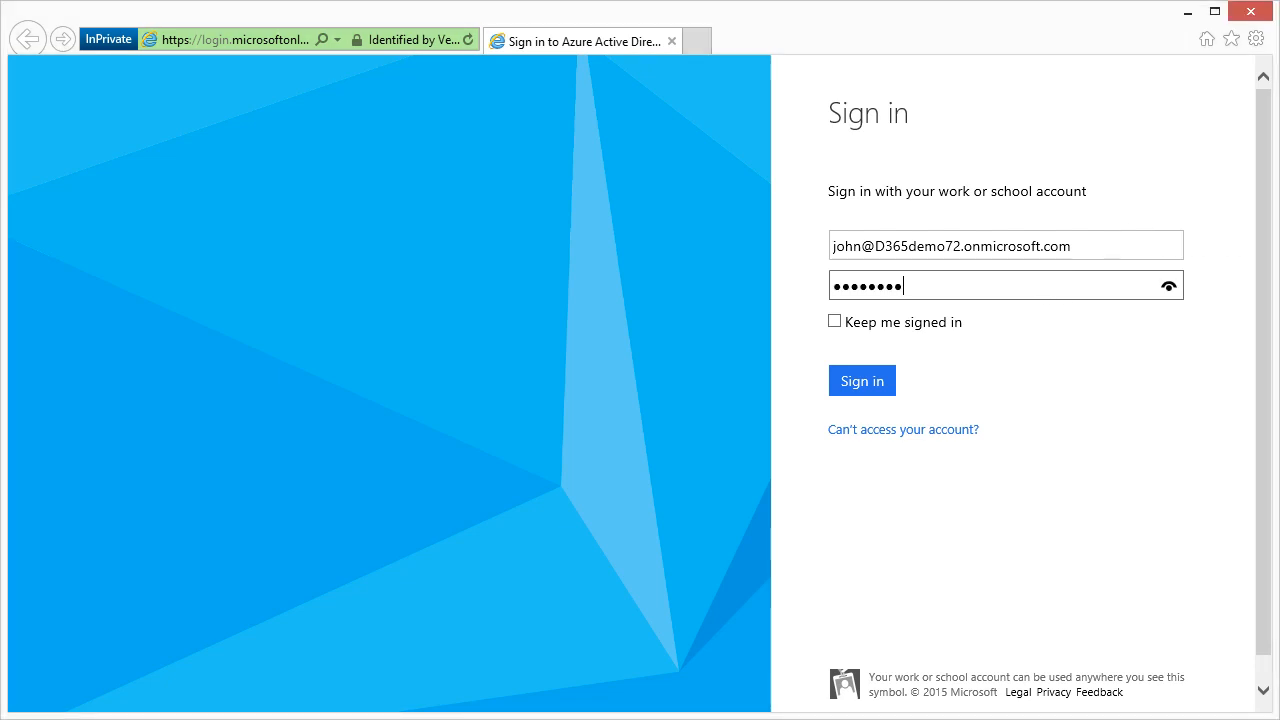
pyautogui.click(884, 390)
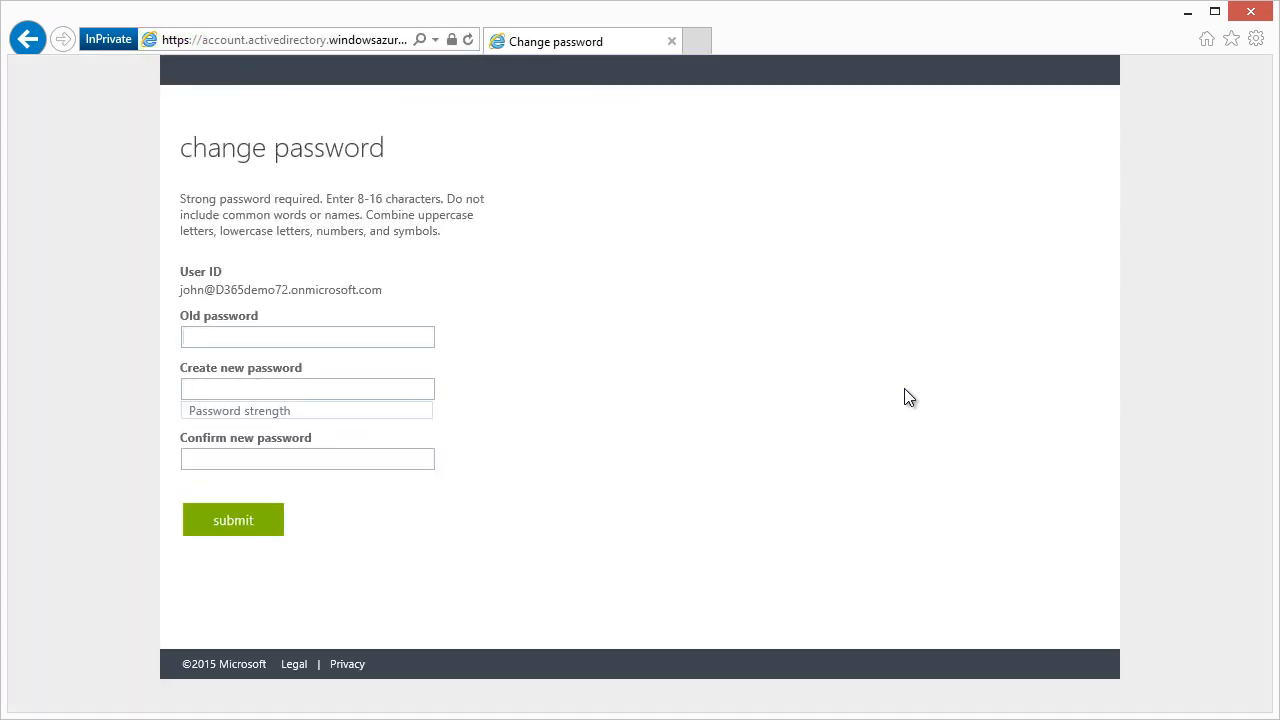
# Enter the current password, then set and confirm a new strong password.
pyautogui.hotkey('ctrl', 'v')
pyautogui.press('Tab')
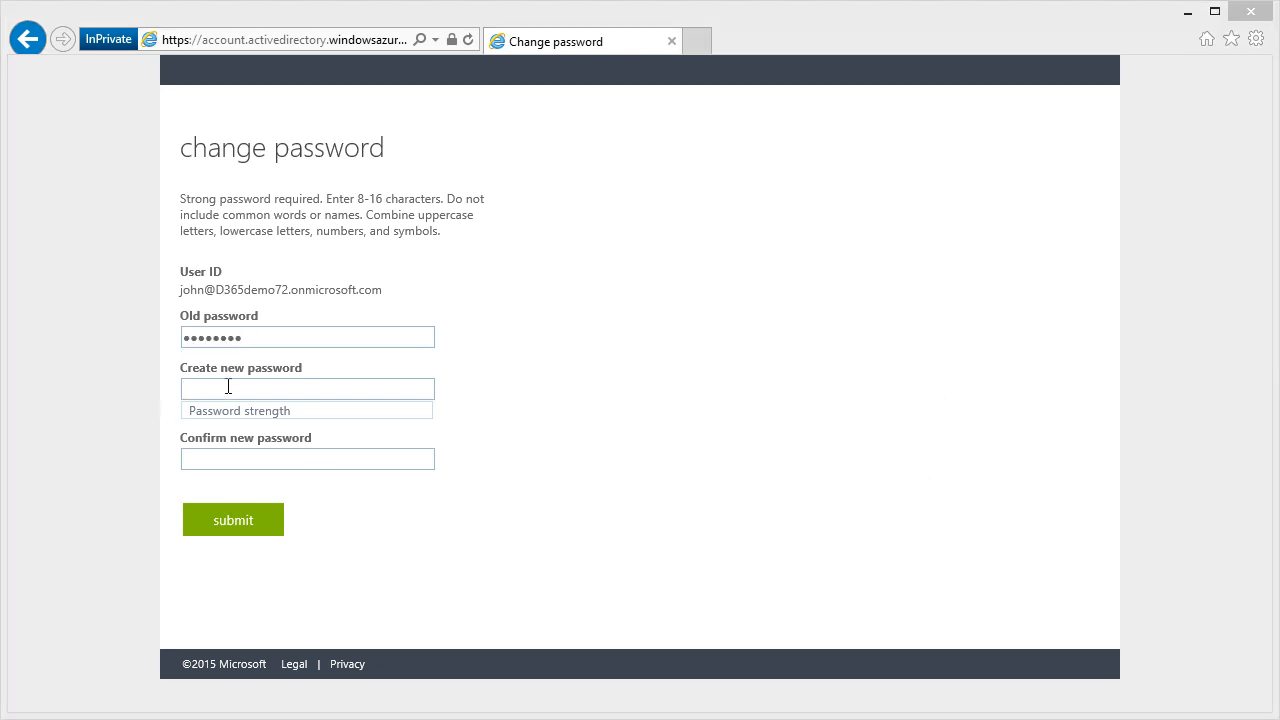
pyautogui.hotkey('ctrl', 'v')
pyautogui.click(367, 453)
pyautogui.hotkey('ctrl', 'v')
pyautogui.click(272, 538)
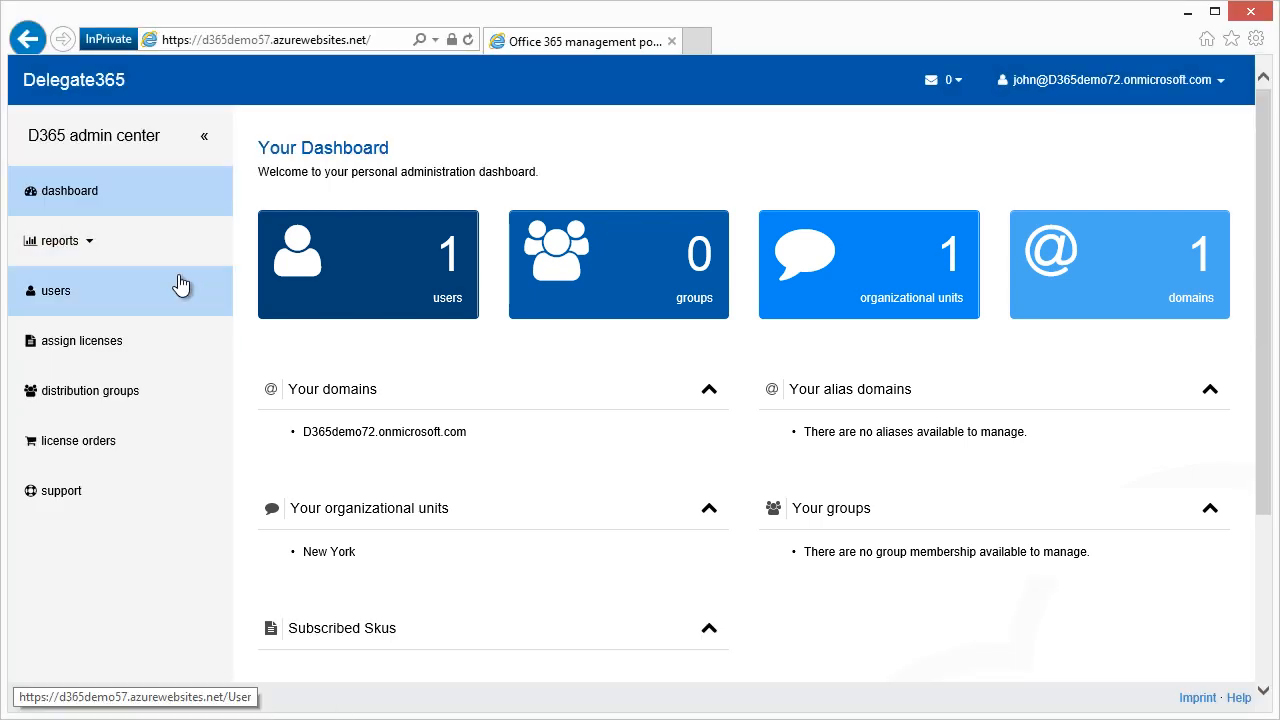
# Start a new user with the musician's first and last name, trimming the UPN to the first name.
pyautogui.click(177, 286)
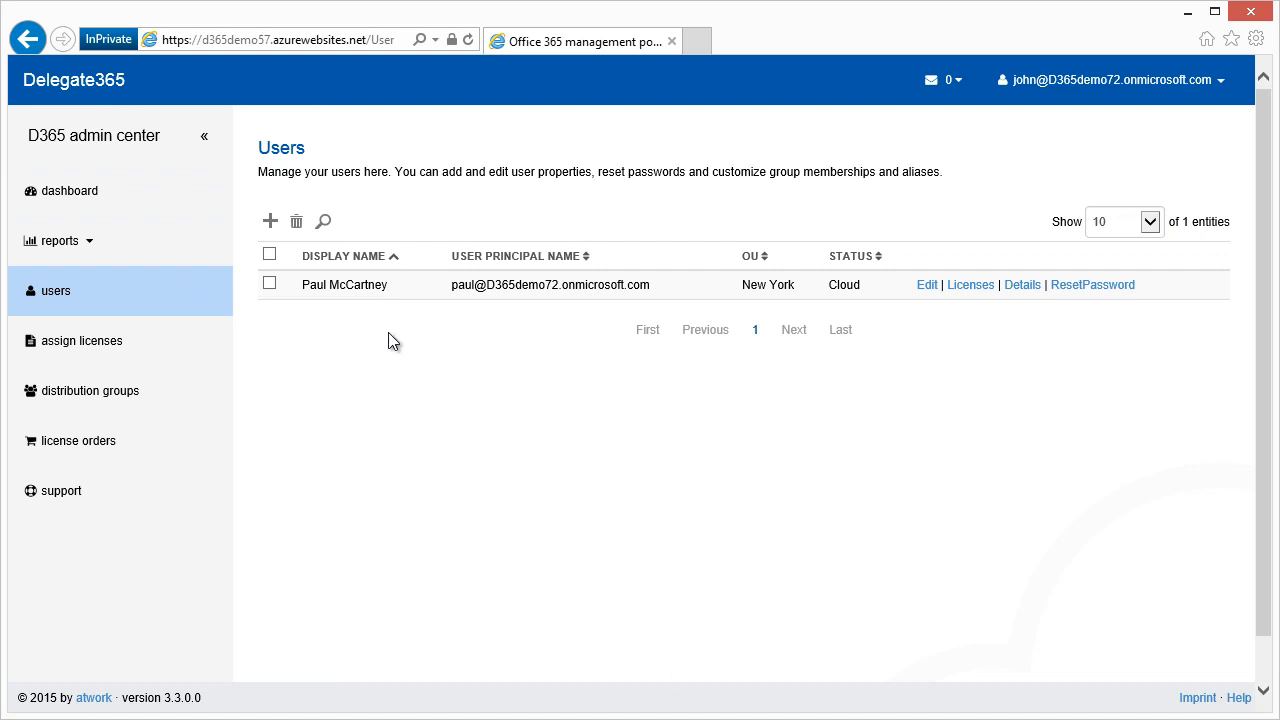
pyautogui.click(271, 221)
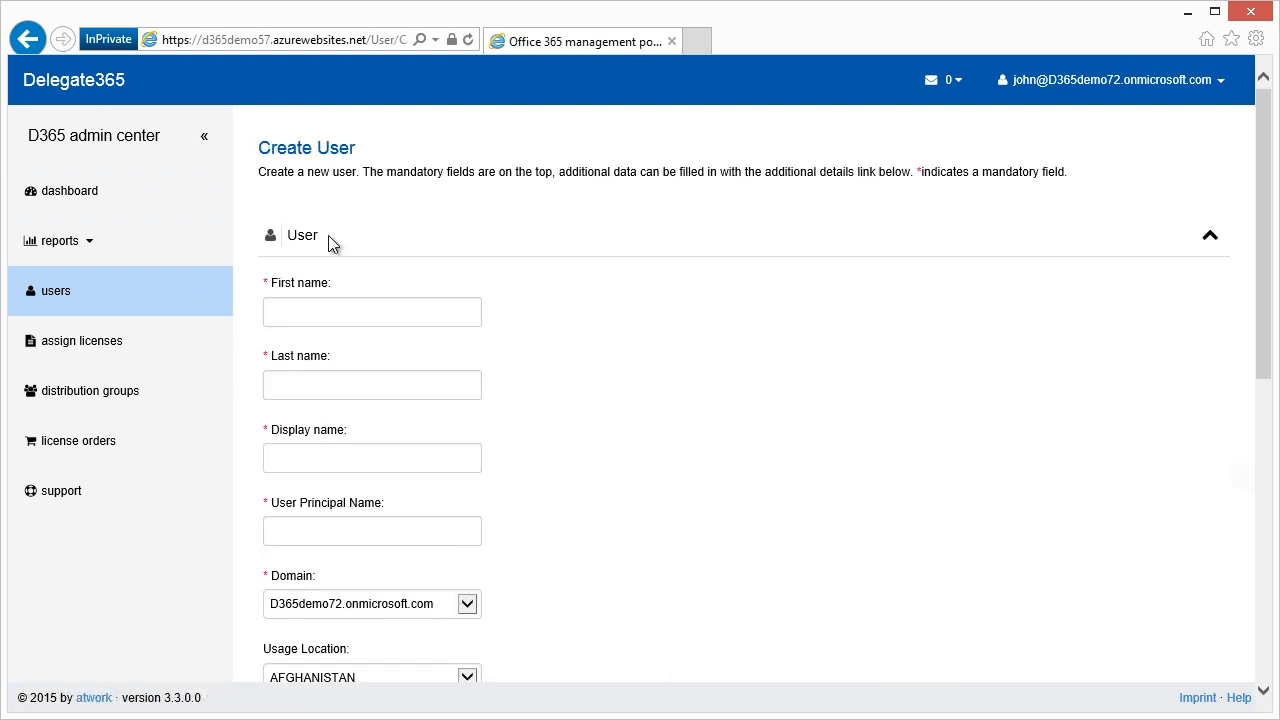
pyautogui.click(394, 317)
pyautogui.write('Ringo')
pyautogui.press('Tab')
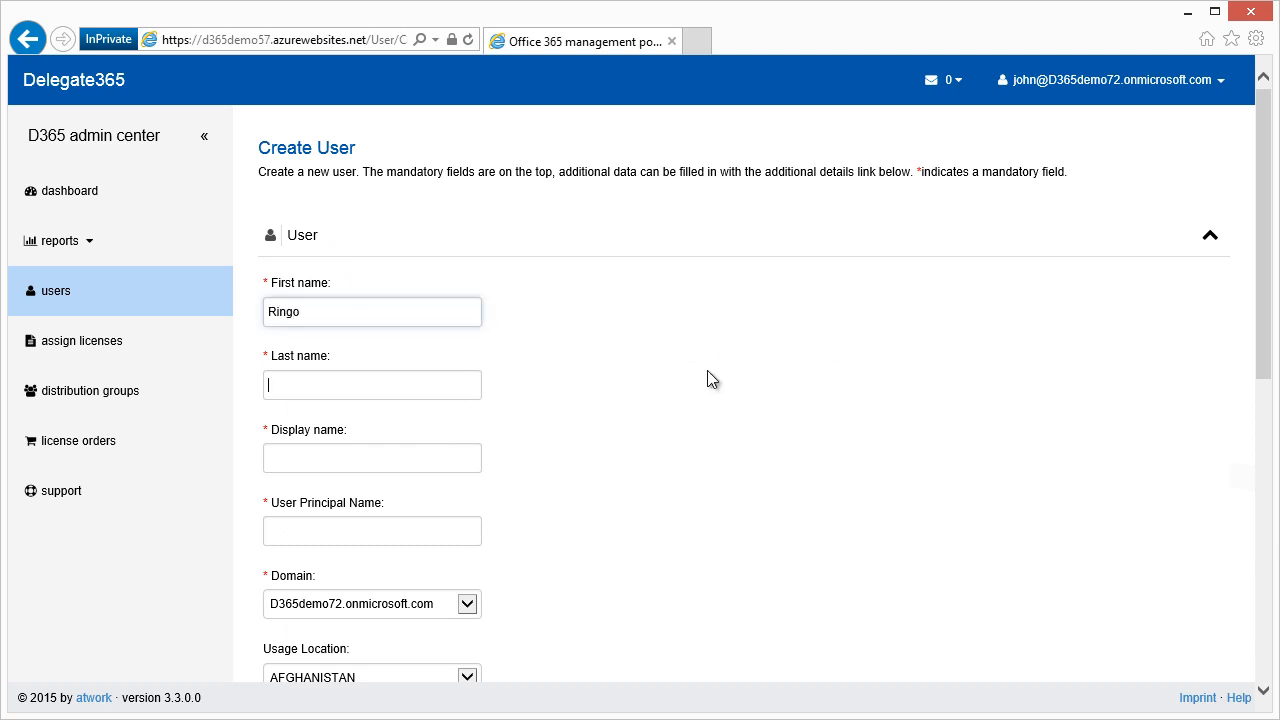
pyautogui.write('Starr')
pyautogui.press('Tab')
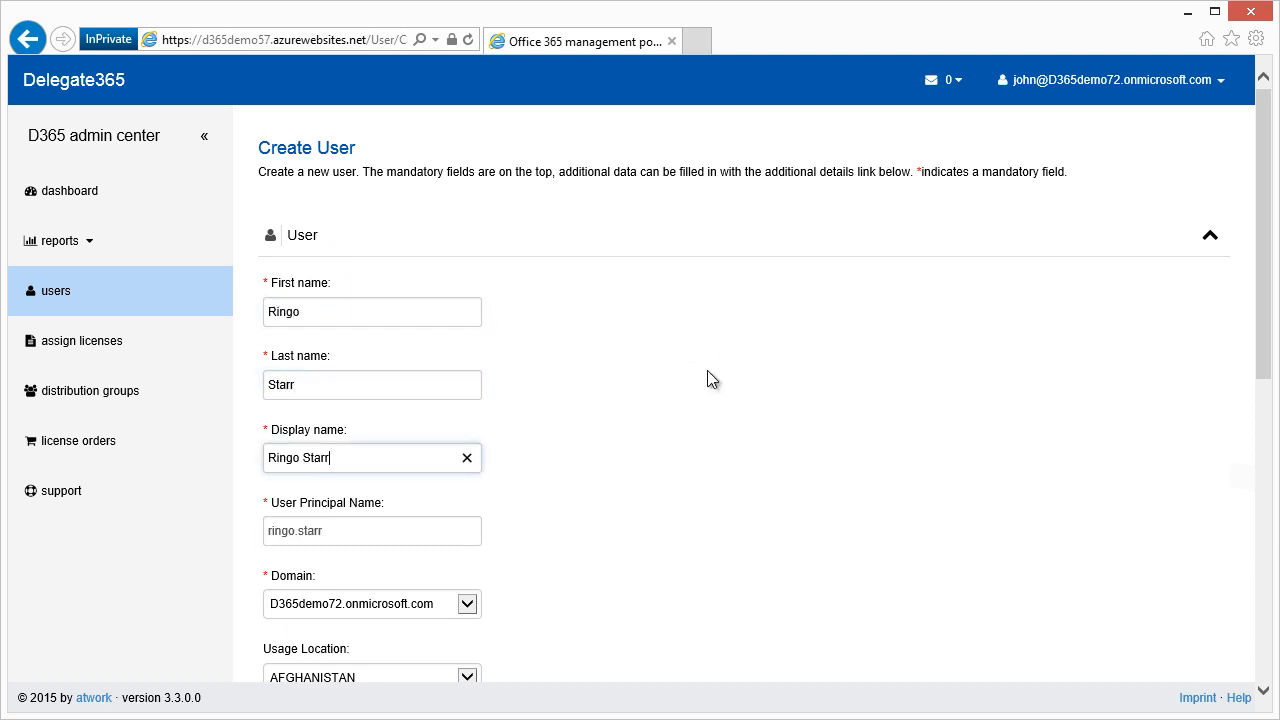
pyautogui.press('Tab')
pyautogui.hotkey('shift', 'Left')
pyautogui.hotkey('shift', 'Left')
pyautogui.hotkey('shift', 'Left')
pyautogui.hotkey('shift', 'Left')
pyautogui.hotkey('shift', 'Left')
pyautogui.hotkey('shift', 'Left')
pyautogui.press('BackSpace')
pyautogui.press('Tab')
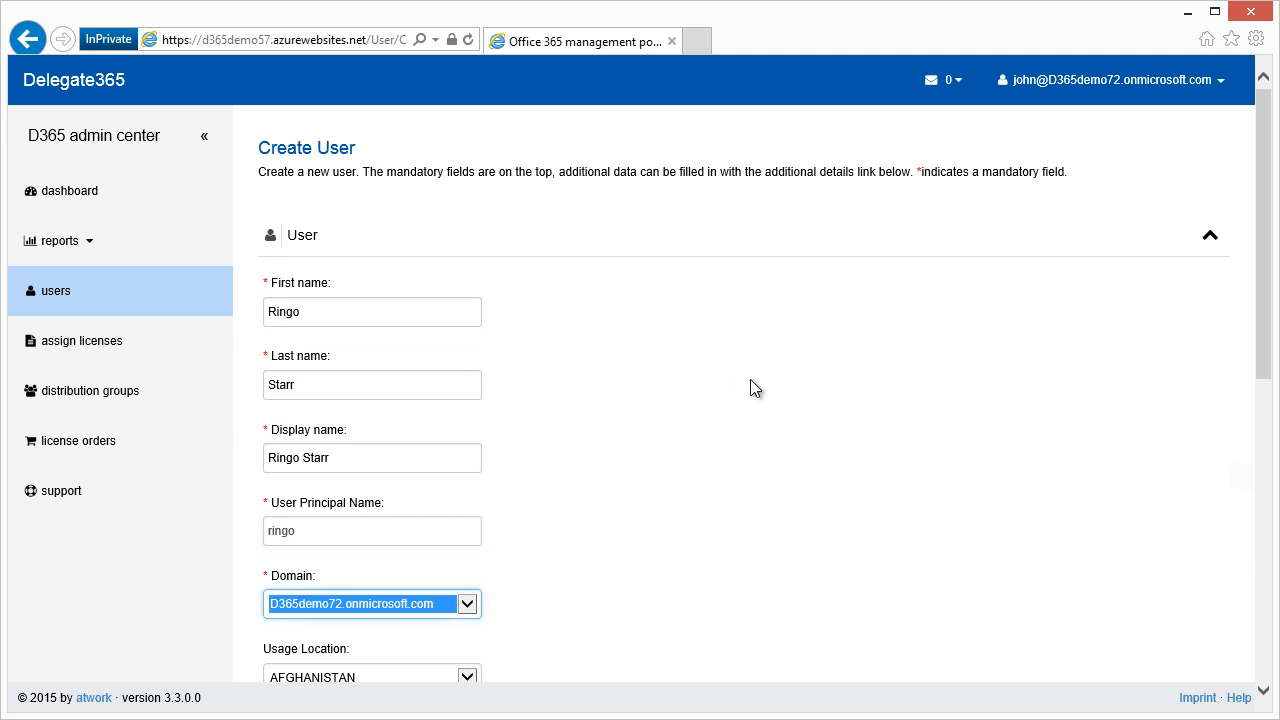
# Set usage location UNITED STATES, OU New York, tick Office License, and create the user.
pyautogui.scroll(-4, 1229, 464)
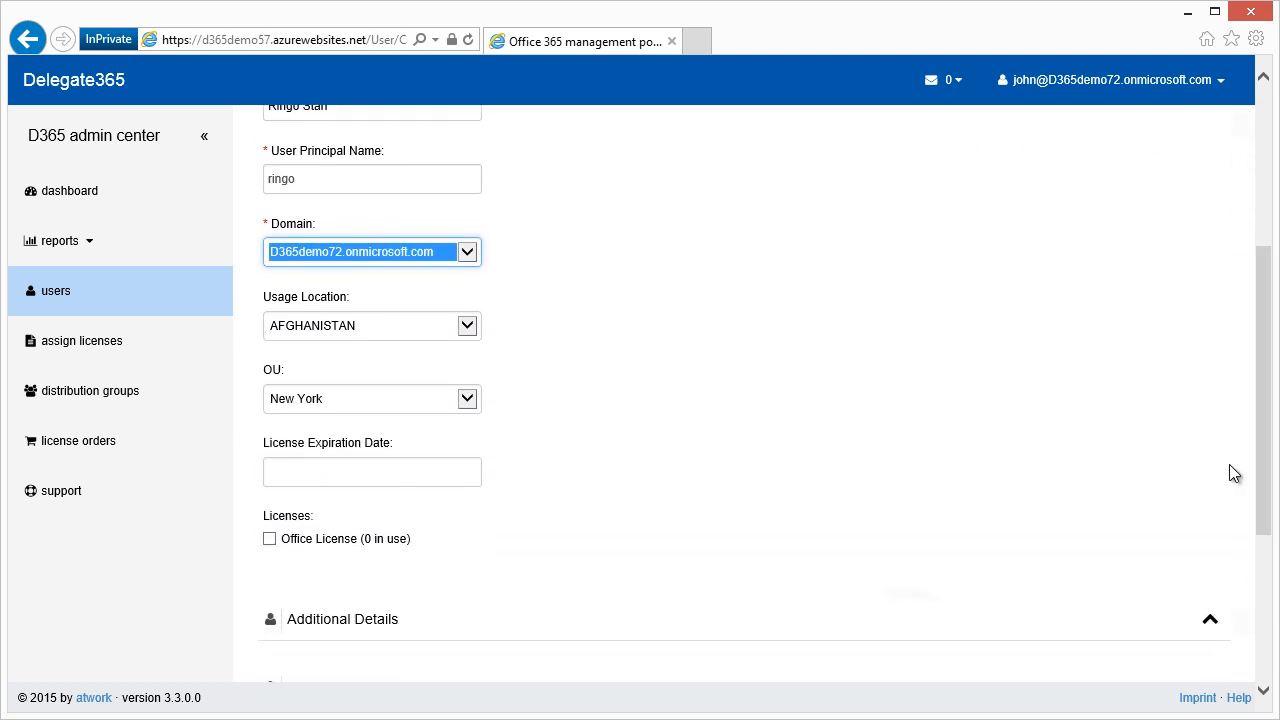
pyautogui.click(467, 328)
pyautogui.press('u')
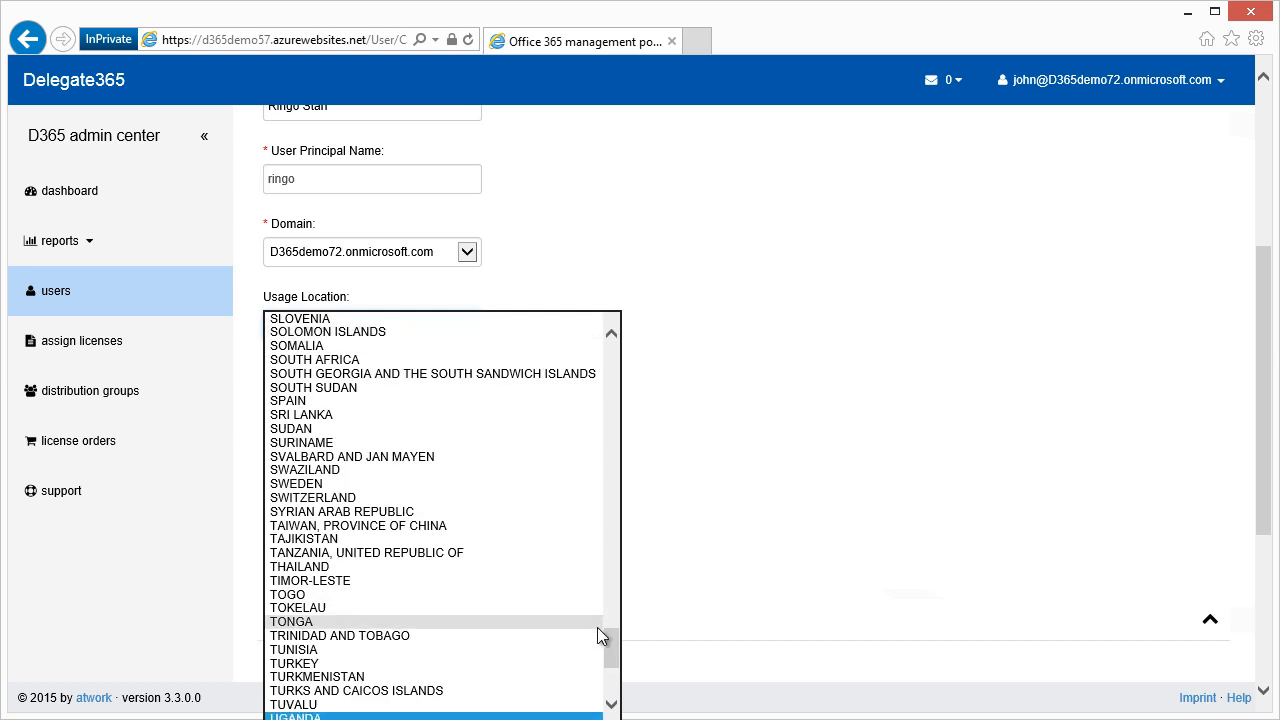
pyautogui.scroll(-7, 616, 660)
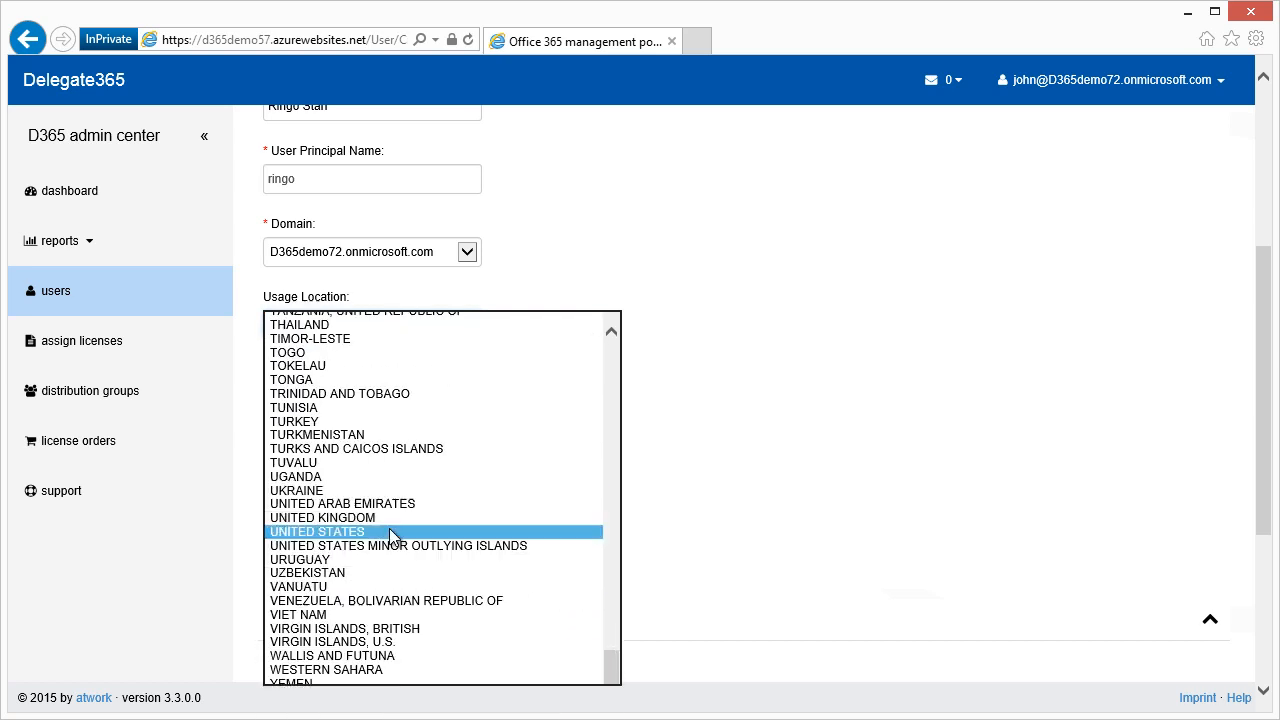
pyautogui.click(409, 533)
pyautogui.click(470, 401)
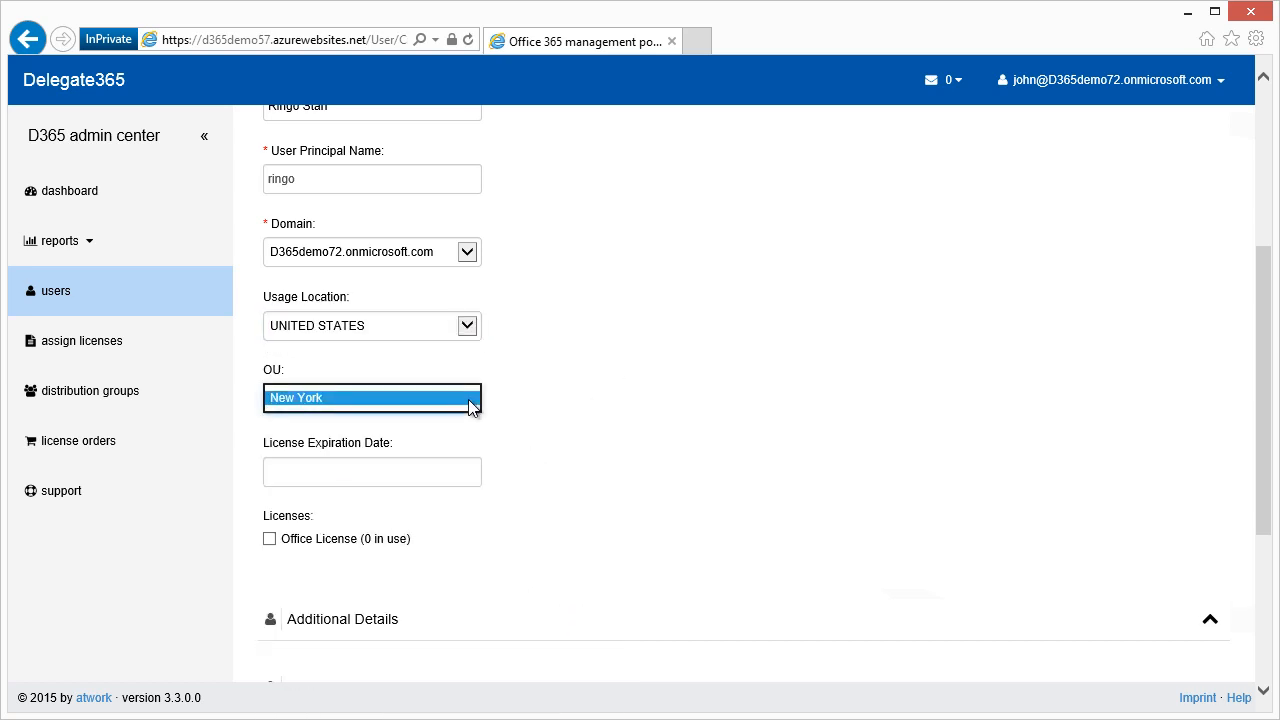
pyautogui.click(468, 399)
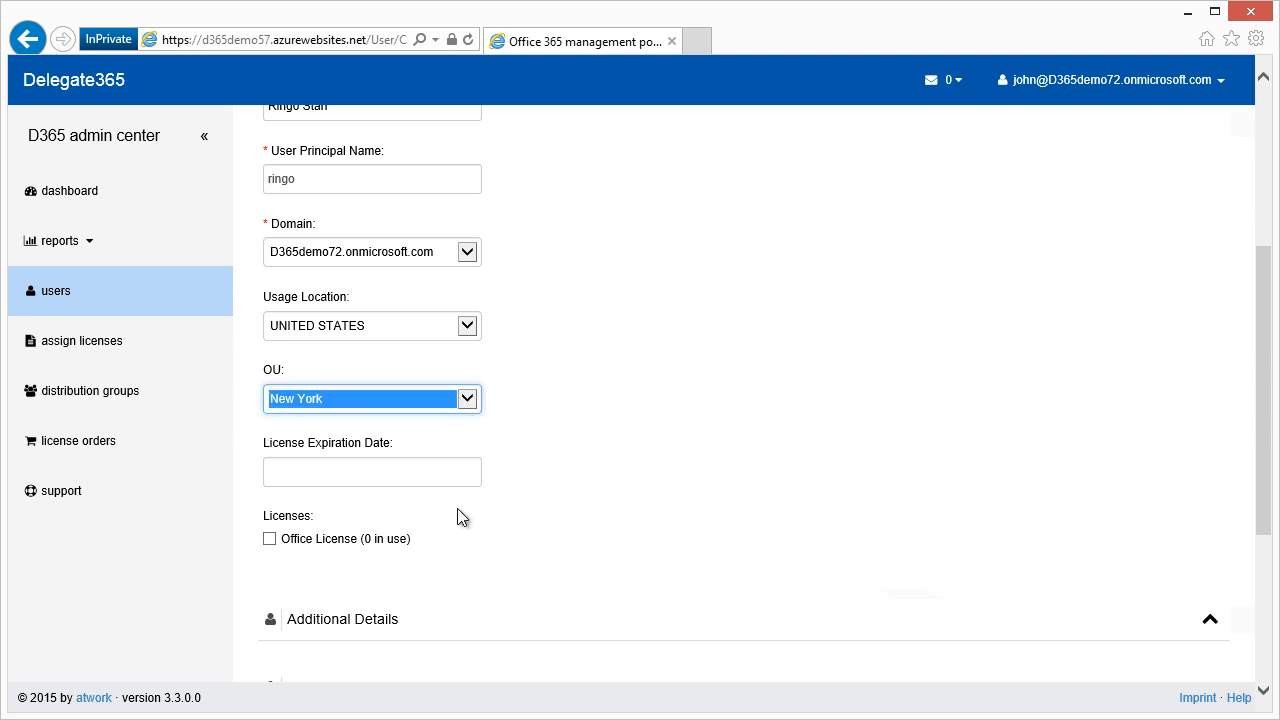
pyautogui.moveTo(1266, 443); pyautogui.dragTo(1240, 557)
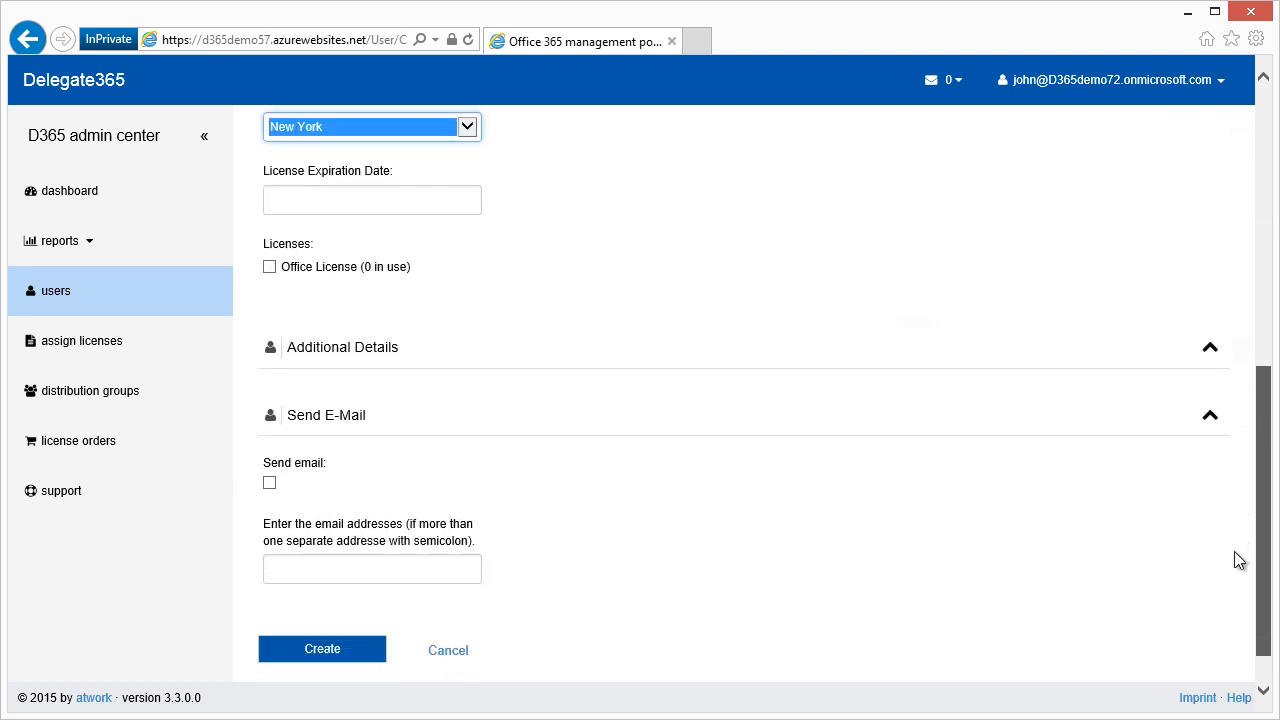
pyautogui.click(270, 268)
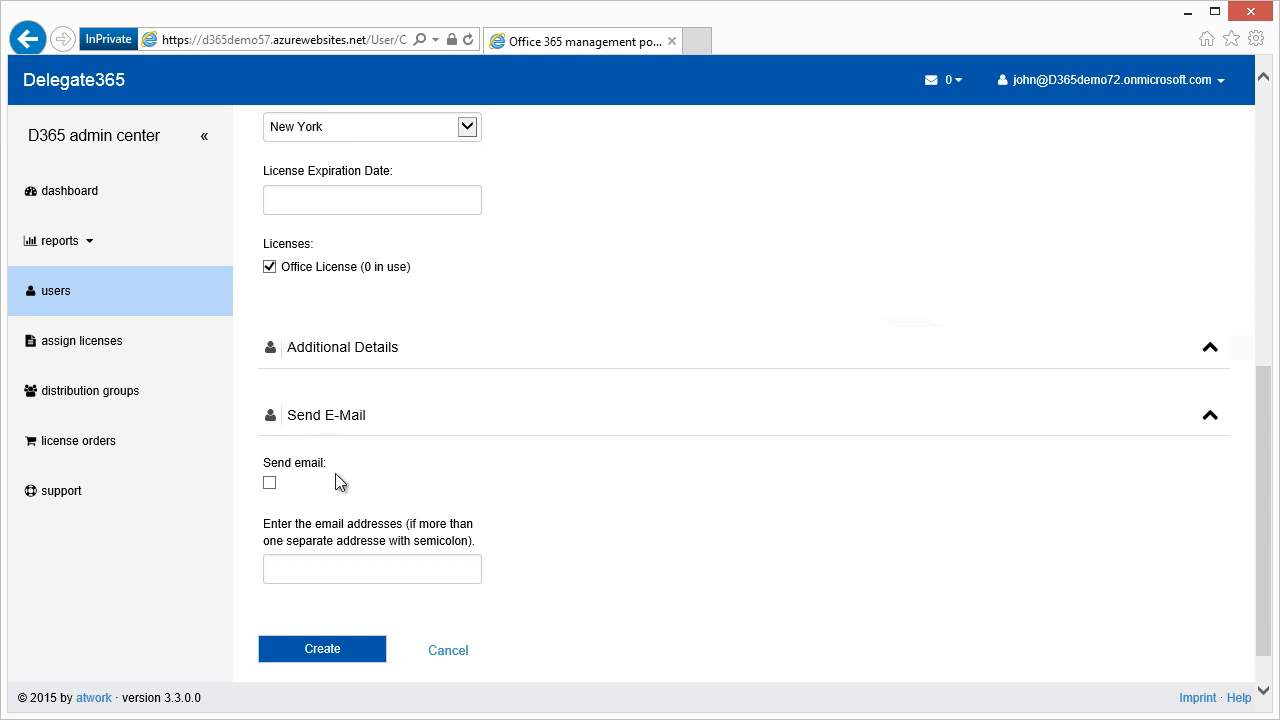
pyautogui.click(368, 653)
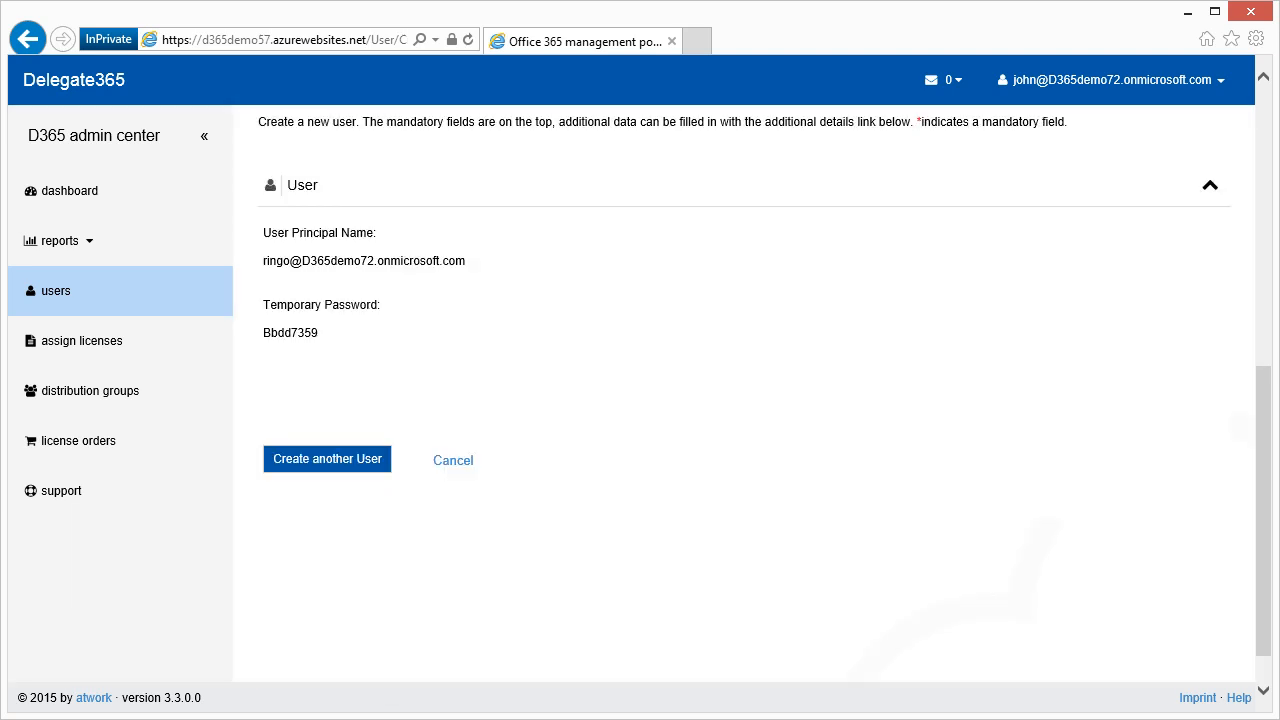
# Return to the Users list and check the dashboard now counts 2 users.
pyautogui.click(455, 462)
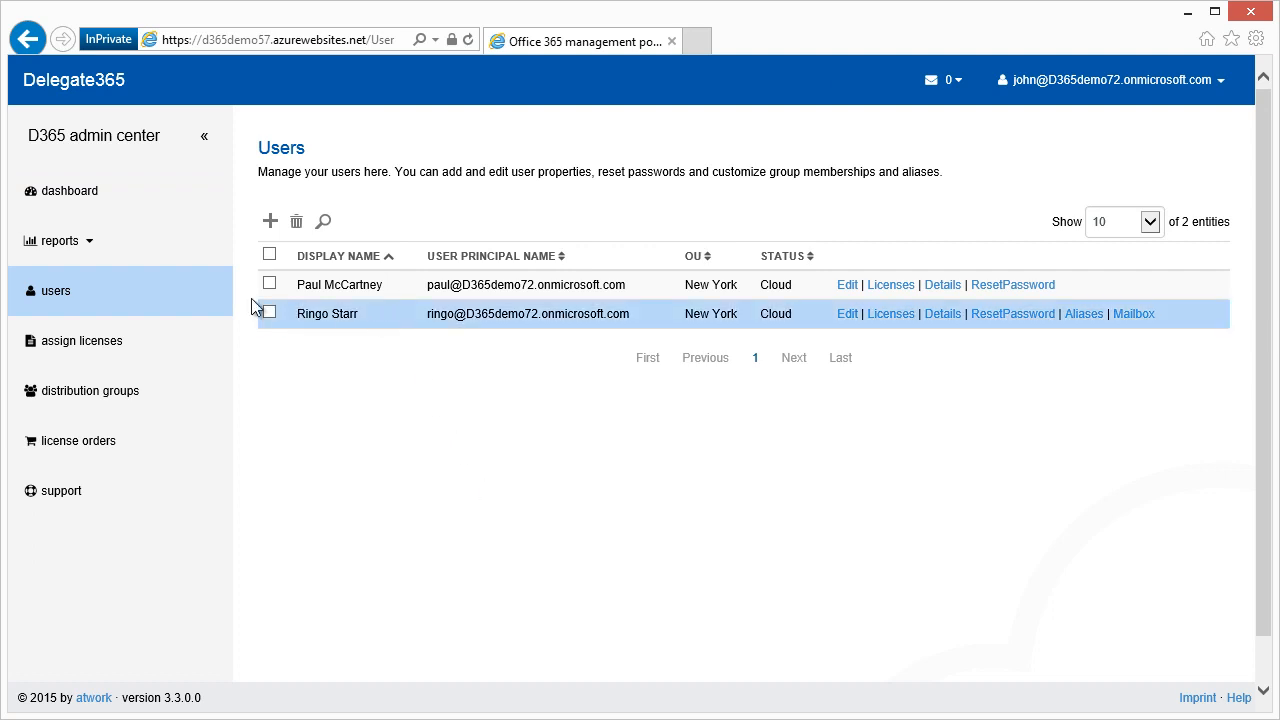
pyautogui.click(172, 183)
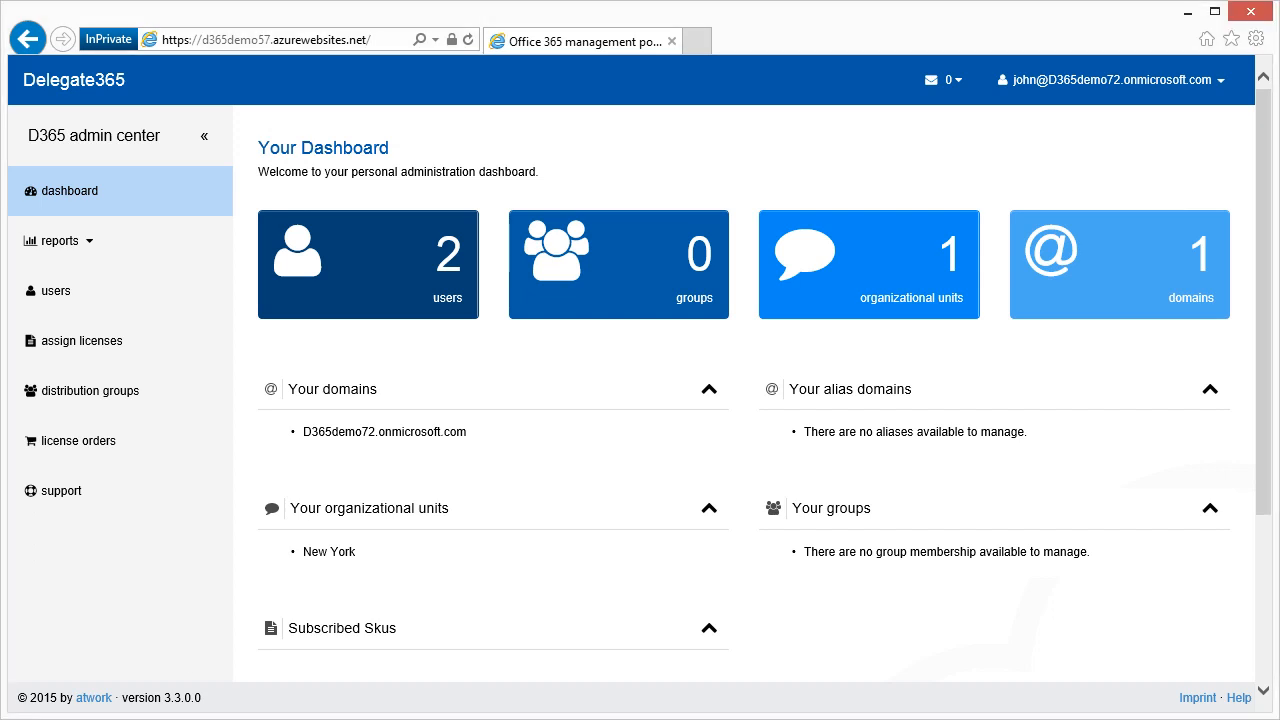
pyautogui.click(166, 302)
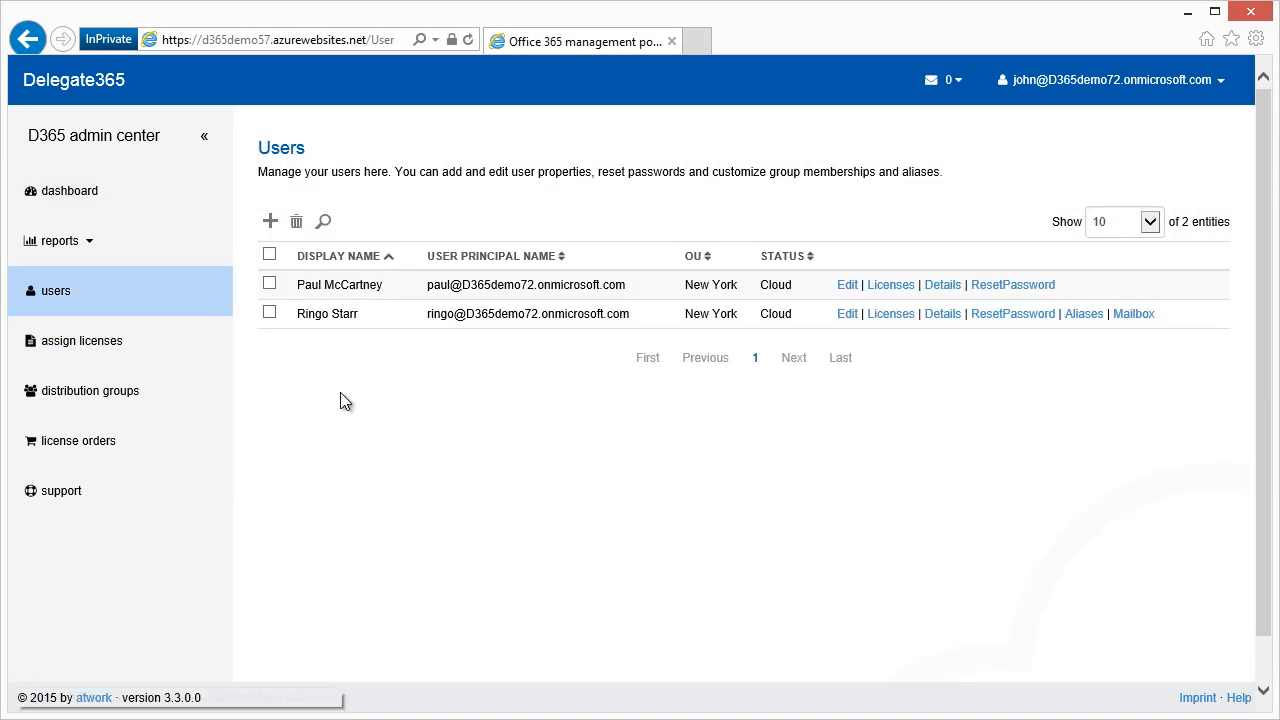
# Open the new user's edit form, leave the account enabled, and cancel without saving.
pyautogui.click(848, 316)
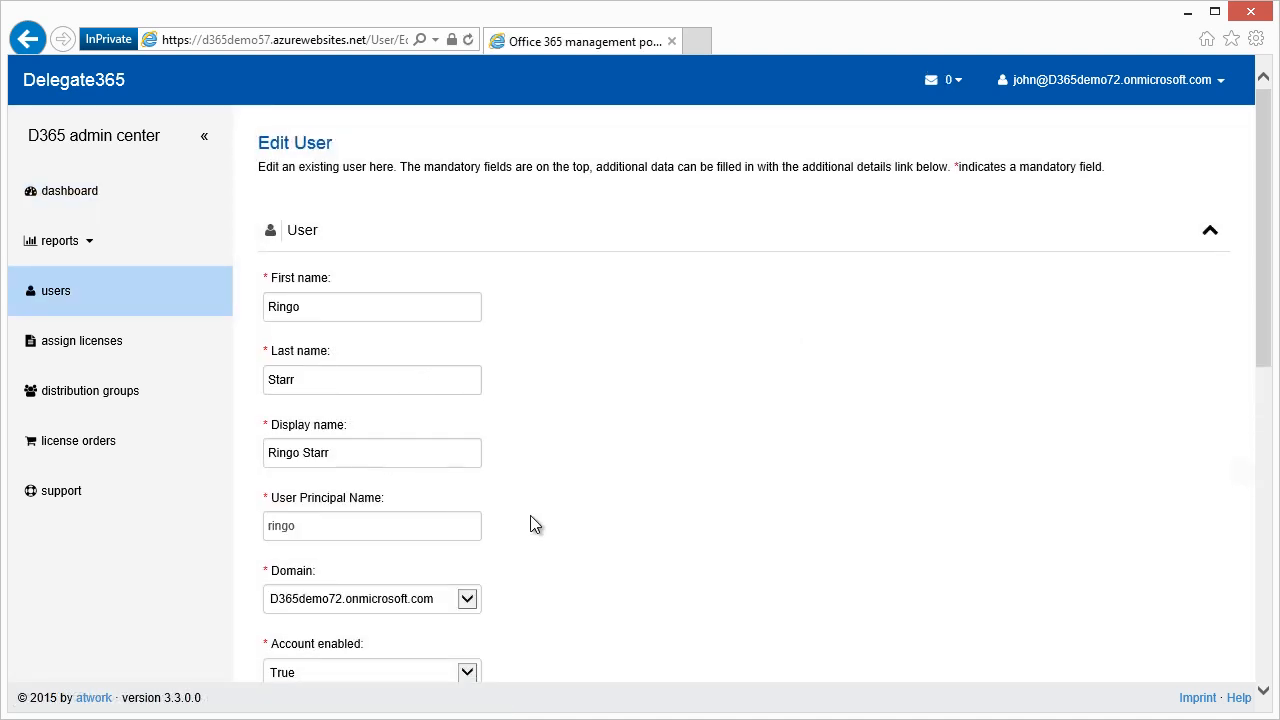
pyautogui.scroll(-3, 529, 522)
pyautogui.click(470, 320)
pyautogui.click(470, 317)
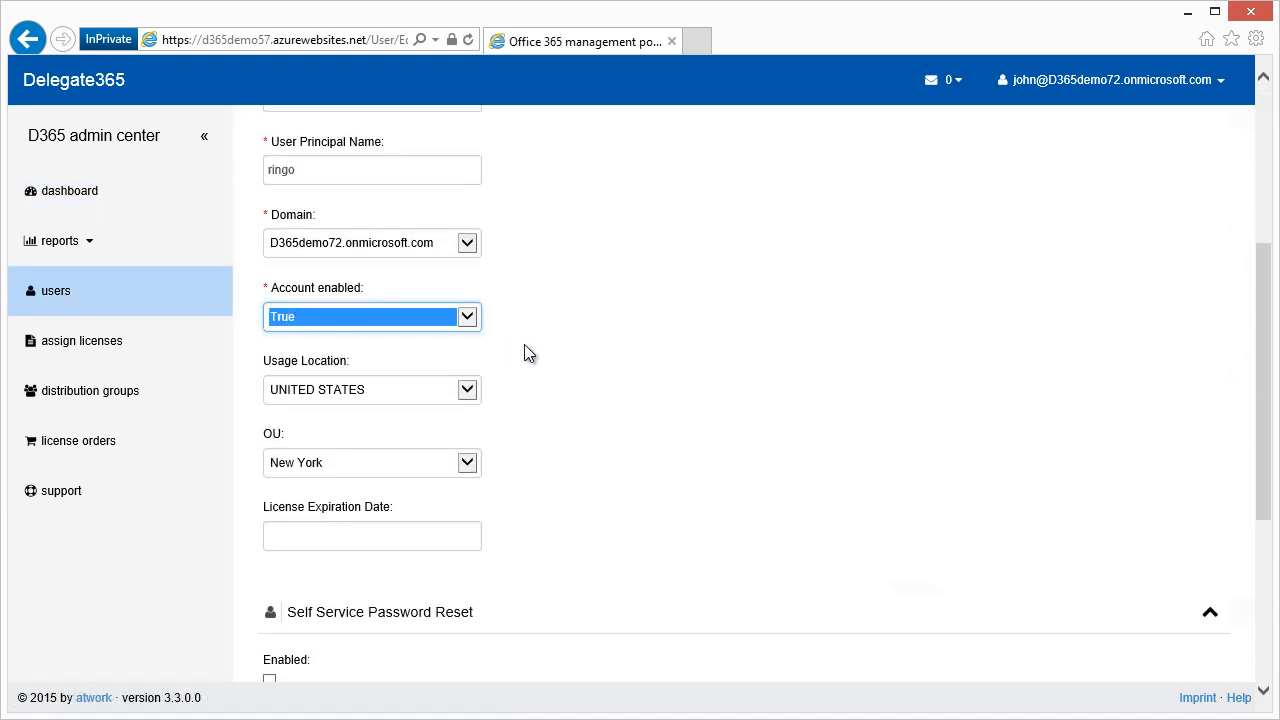
pyautogui.scroll(-4, 571, 431)
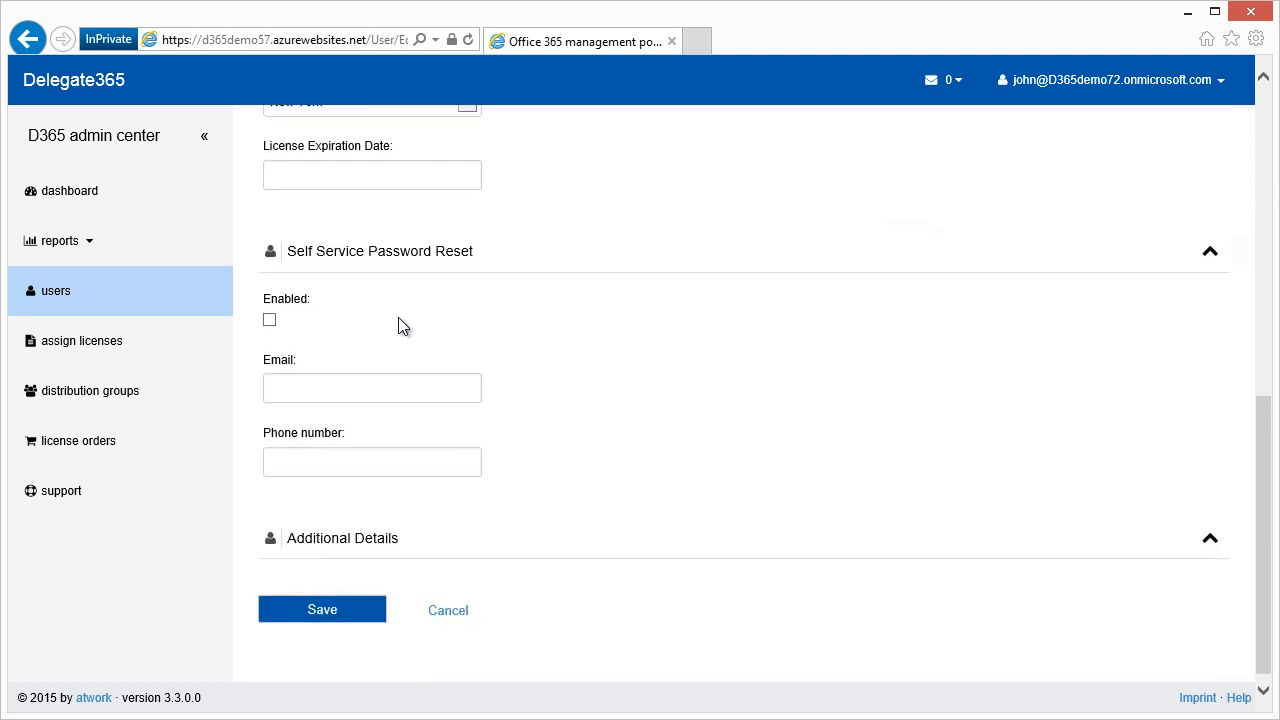
pyautogui.click(450, 612)
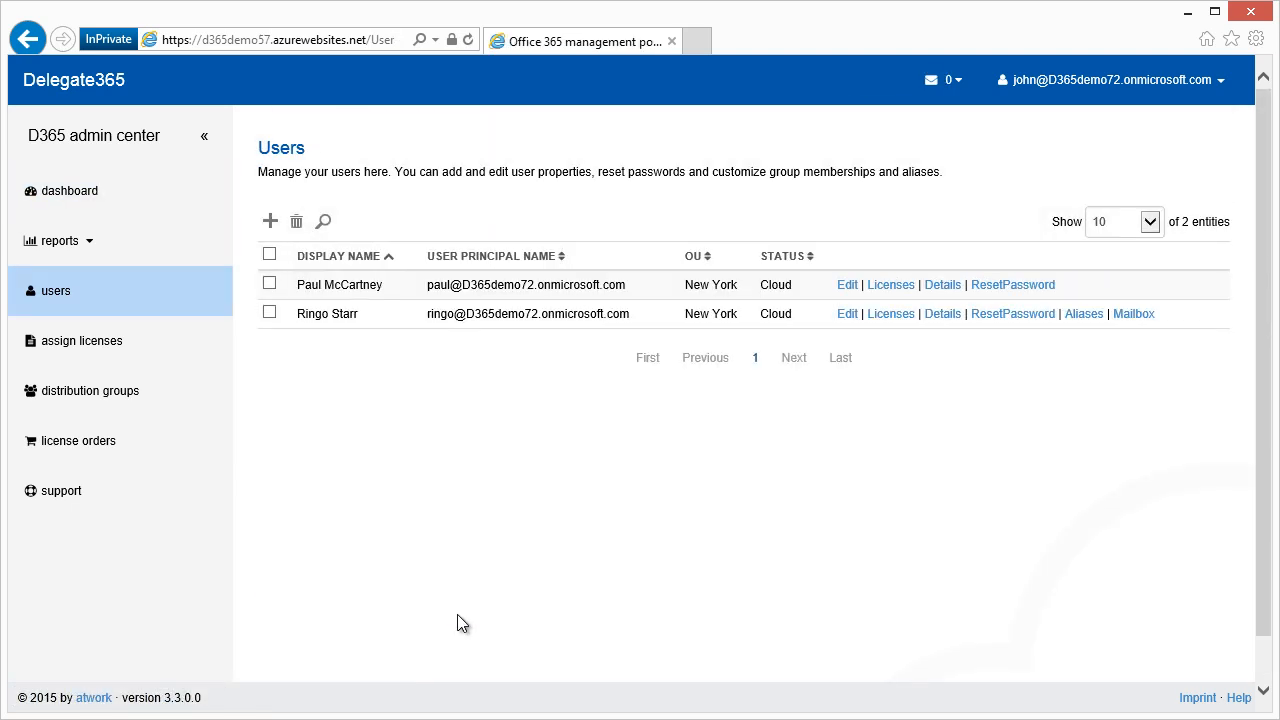
# Untick Office Professional Plus in the new user's licenses and save.
pyautogui.click(899, 316)
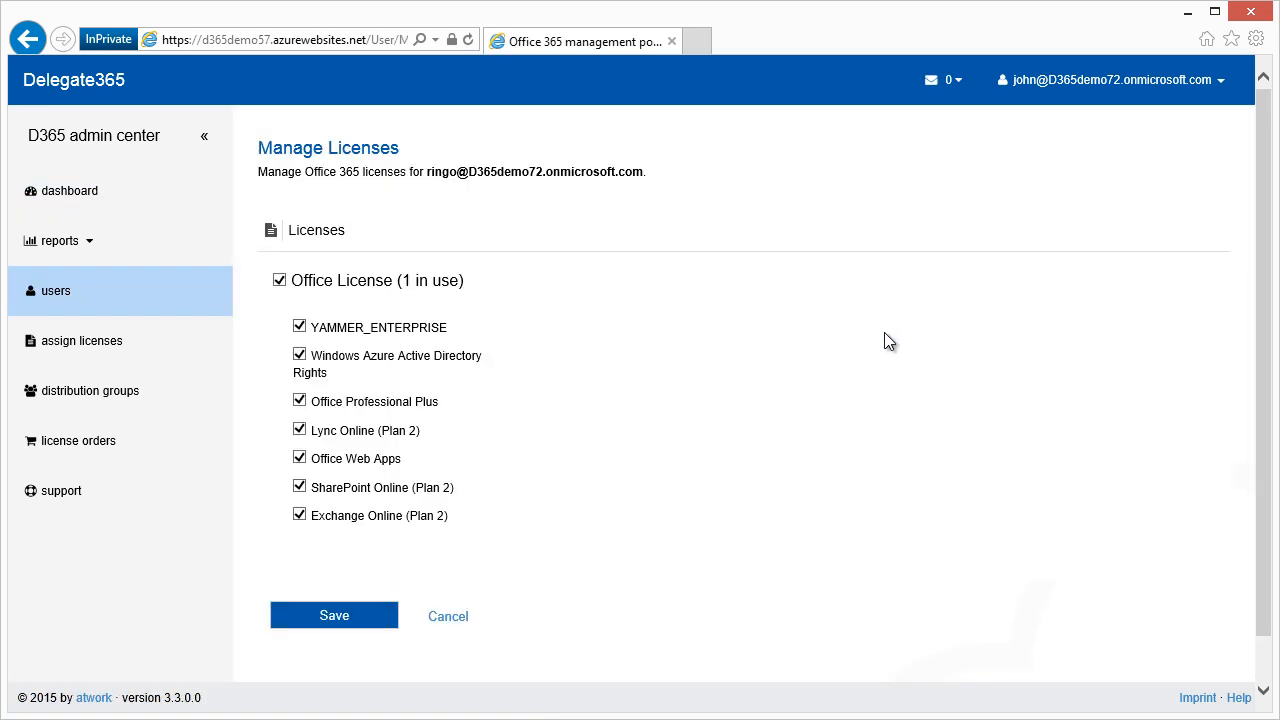
pyautogui.click(300, 401)
pyautogui.click(372, 614)
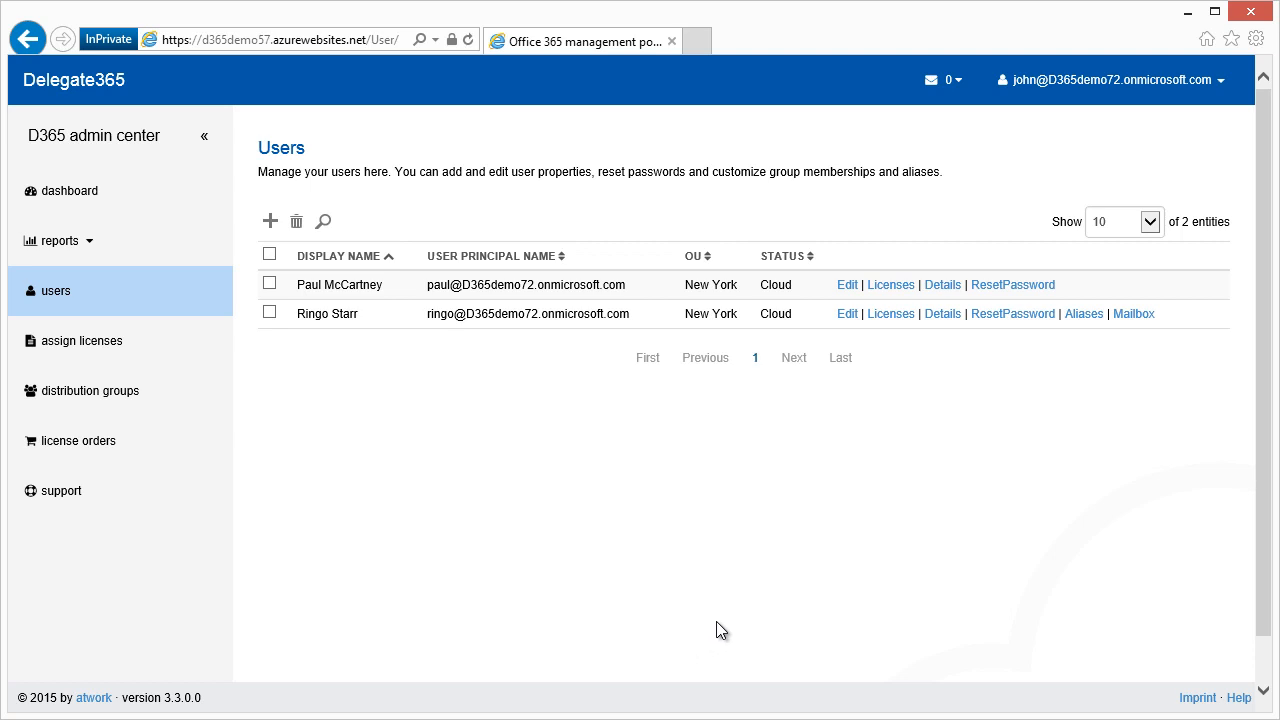
# Reset the new user's password, e-mailing the temporary password to the user's address.
pyautogui.click(995, 318)
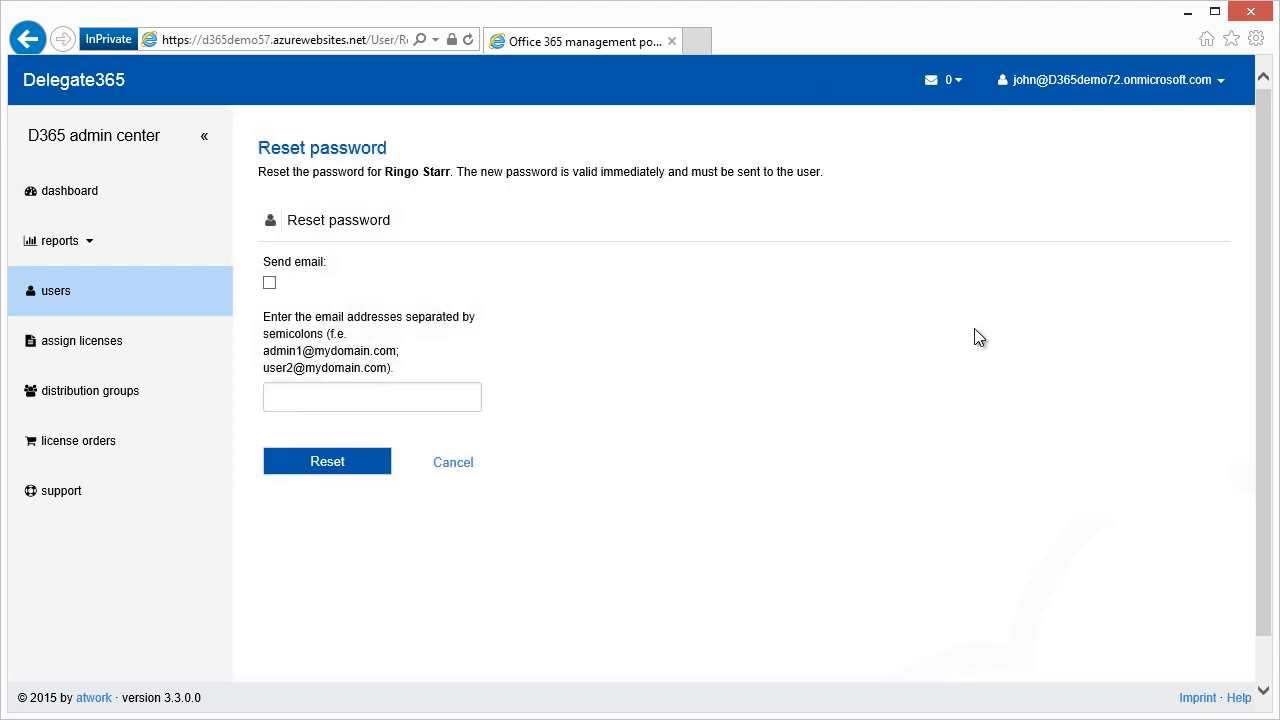
pyautogui.click(269, 284)
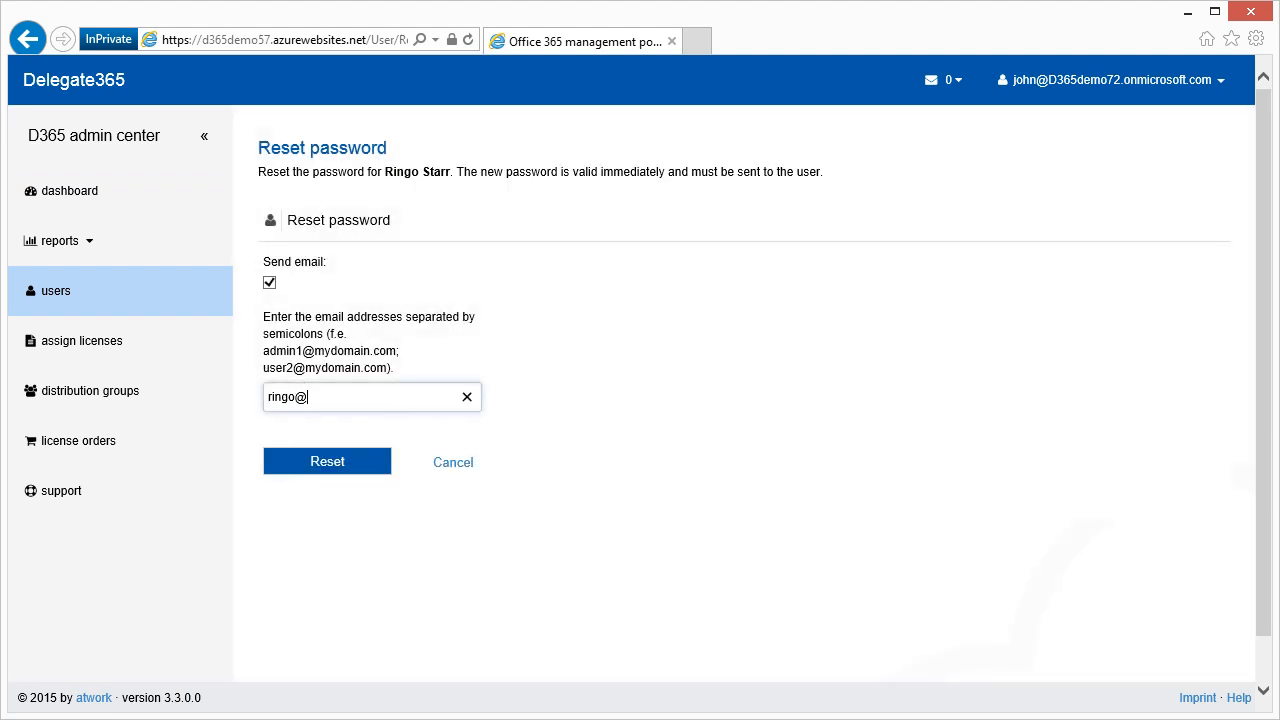
pyautogui.click(361, 462)
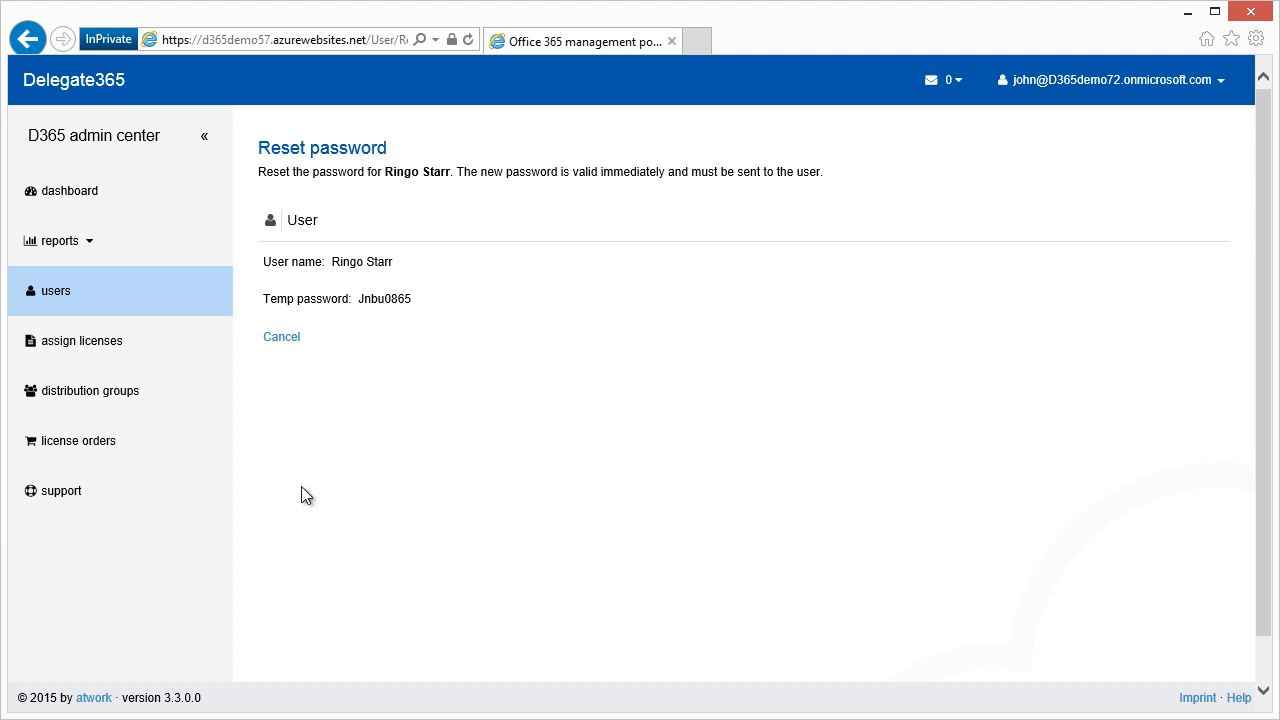
pyautogui.click(280, 338)
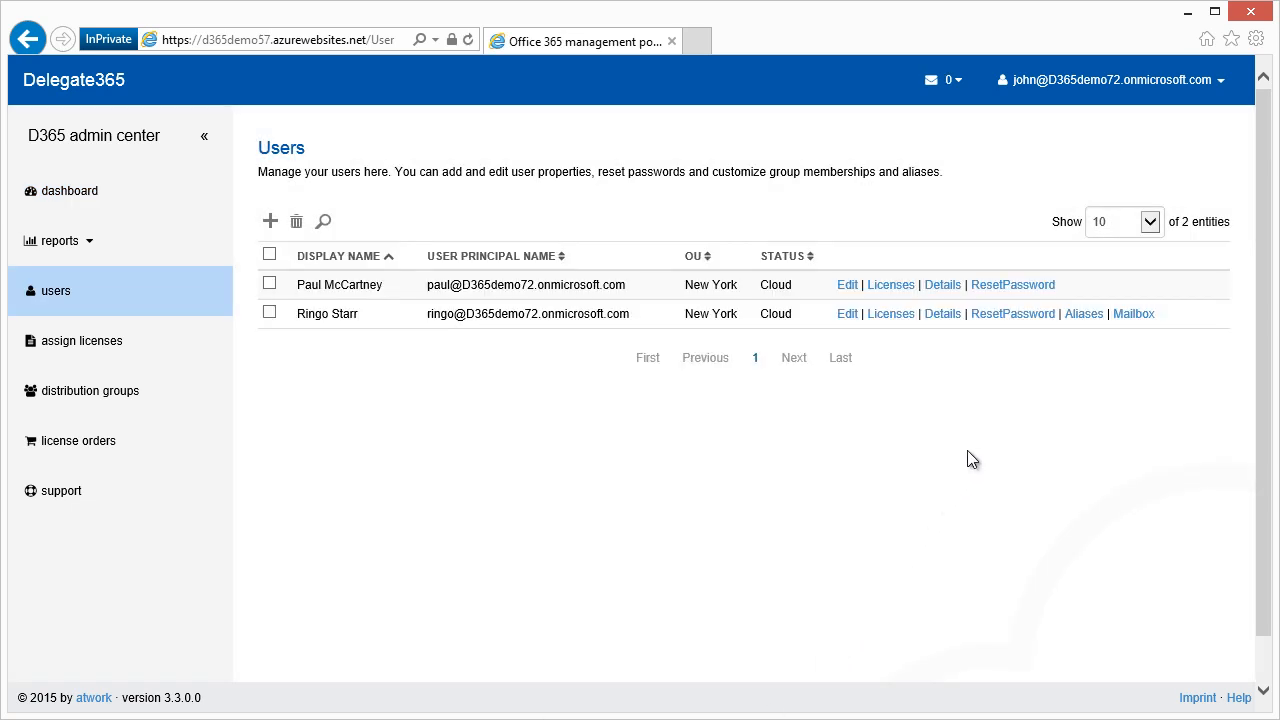
# Open the new user's Mailbox page, decline resetting quotas 50/49.5/49 GB, and collapse Mailbox quotas.
pyautogui.click(1135, 322)
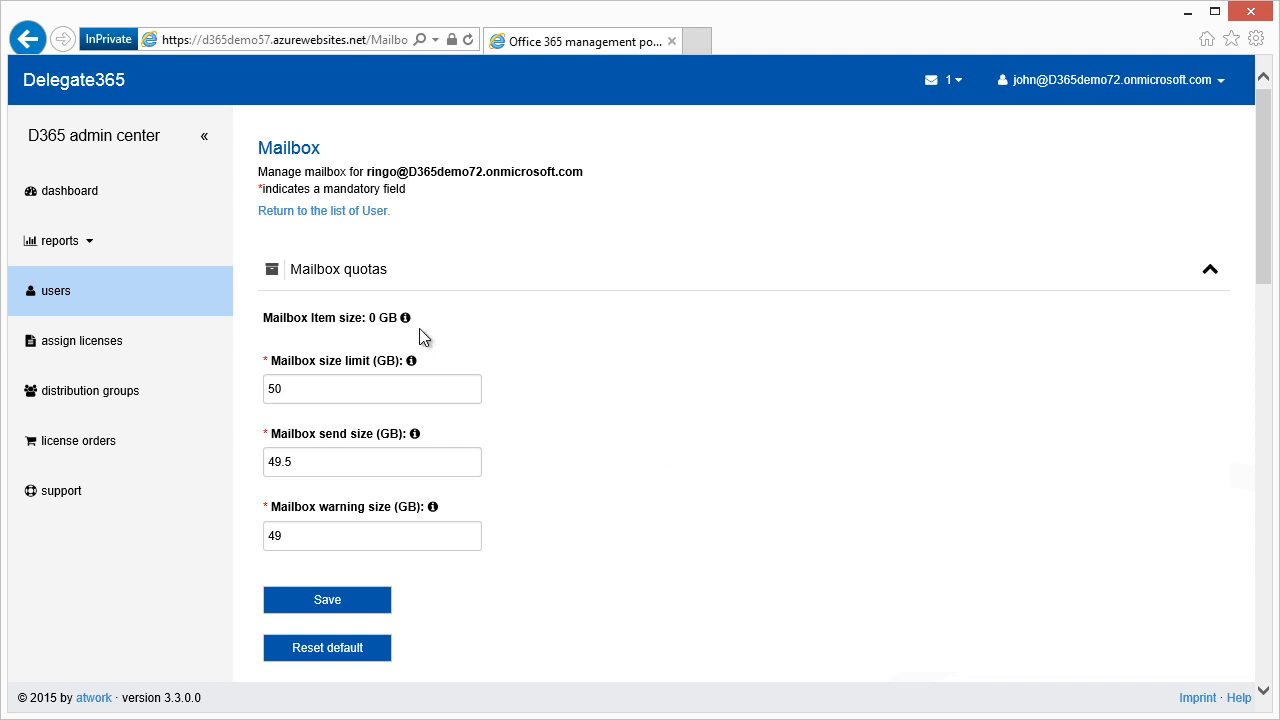
pyautogui.moveTo(406, 318)
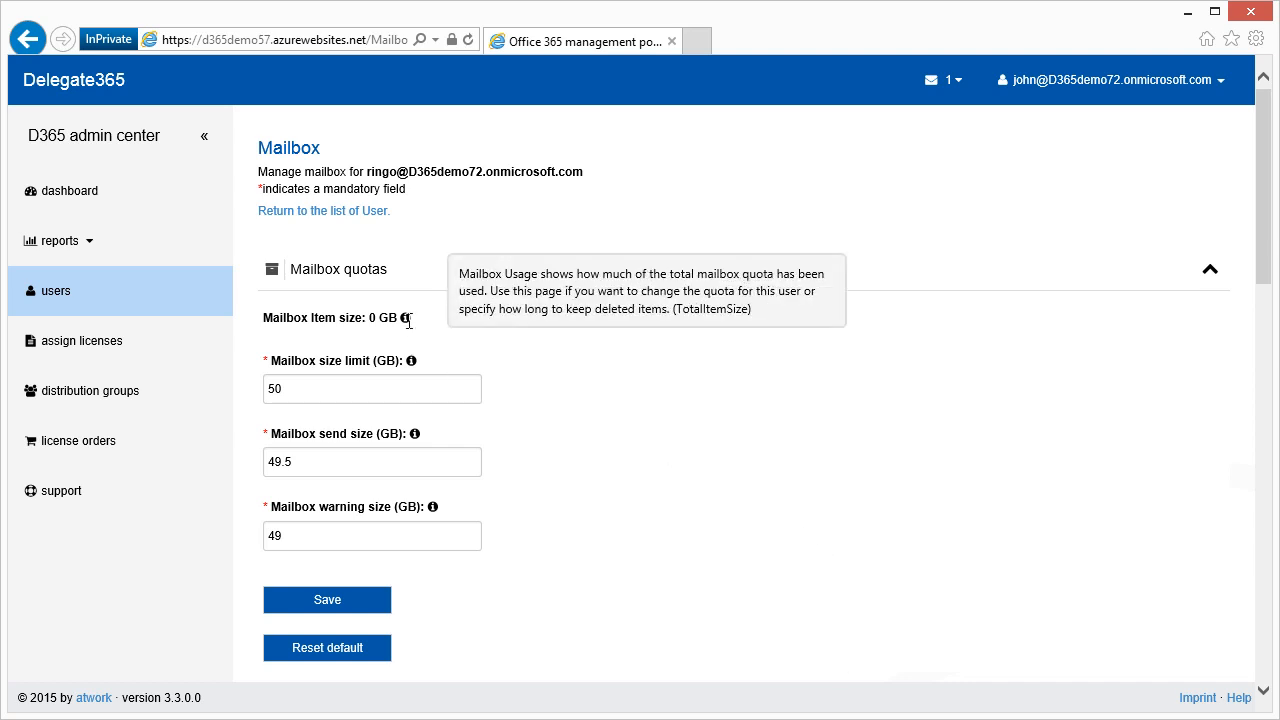
pyautogui.moveTo(412, 363)
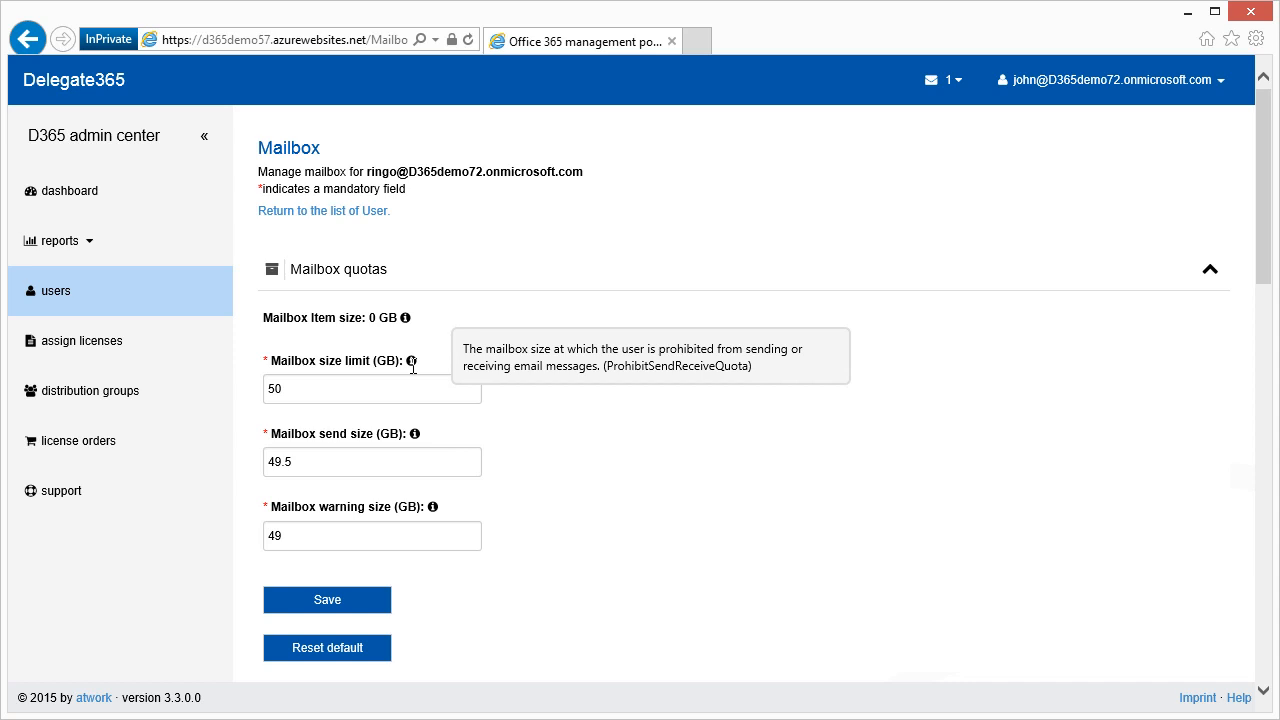
pyautogui.moveTo(415, 438)
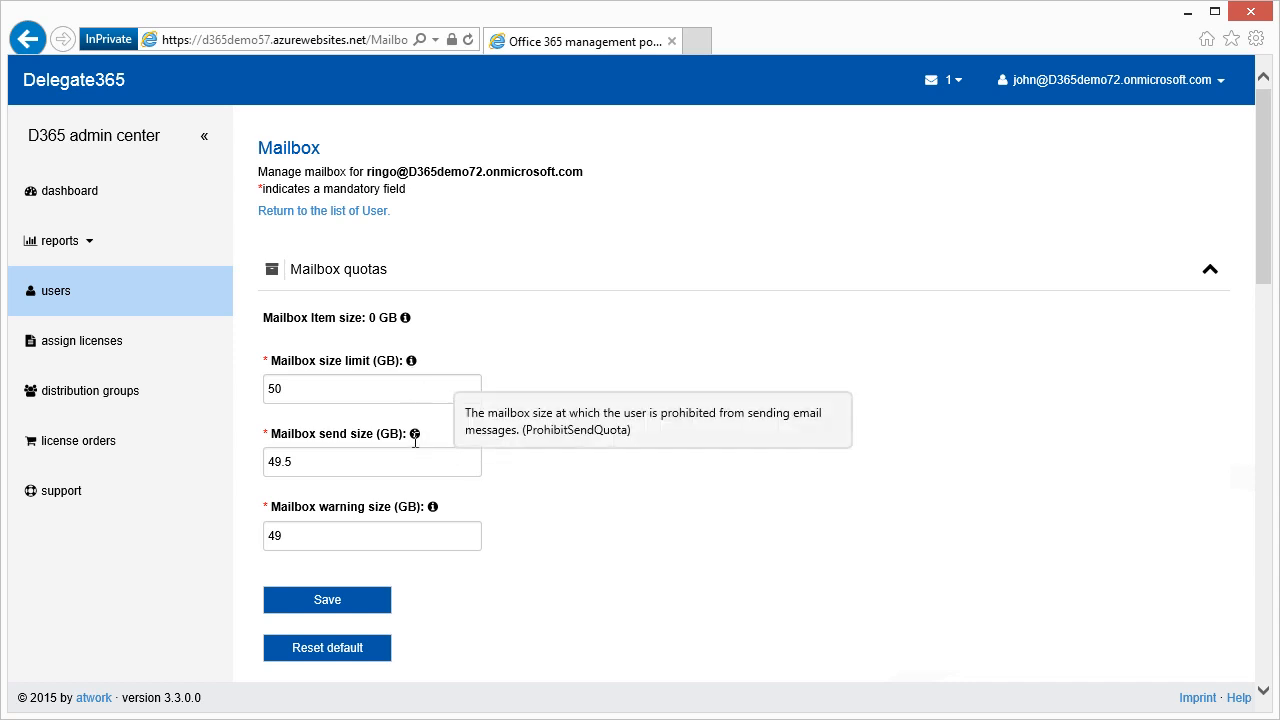
pyautogui.moveTo(432, 507)
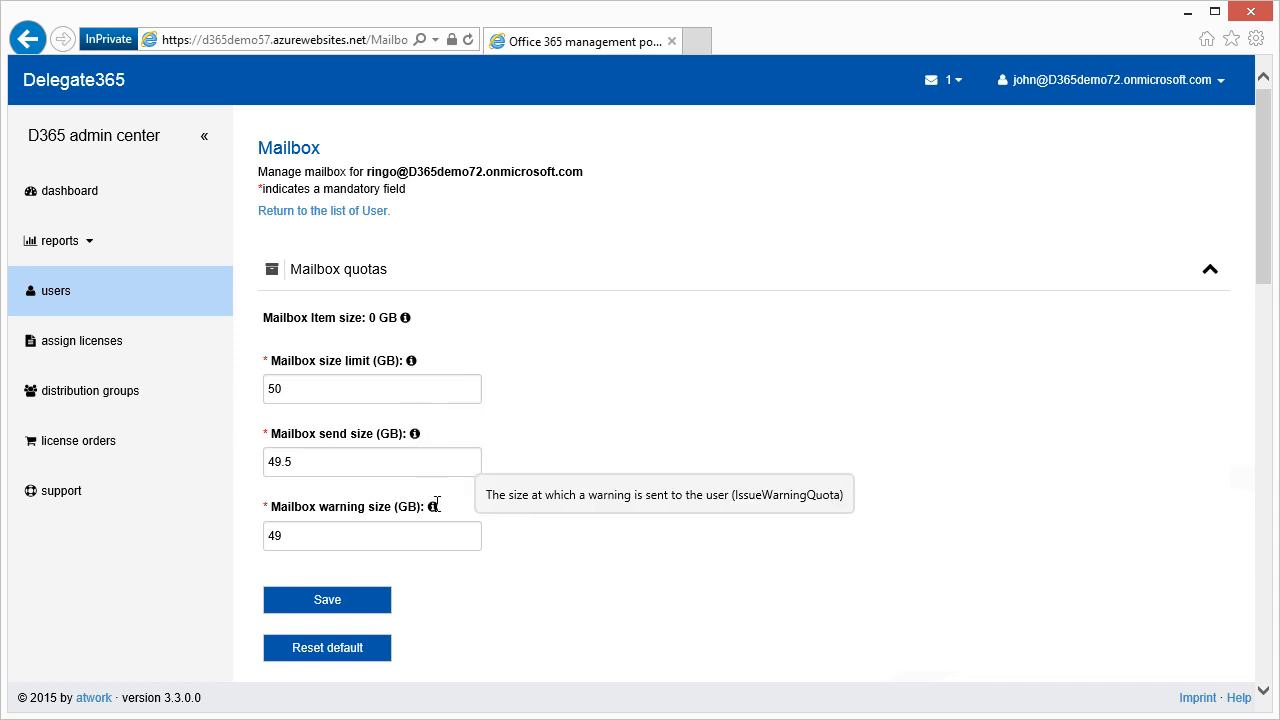
pyautogui.click(368, 650)
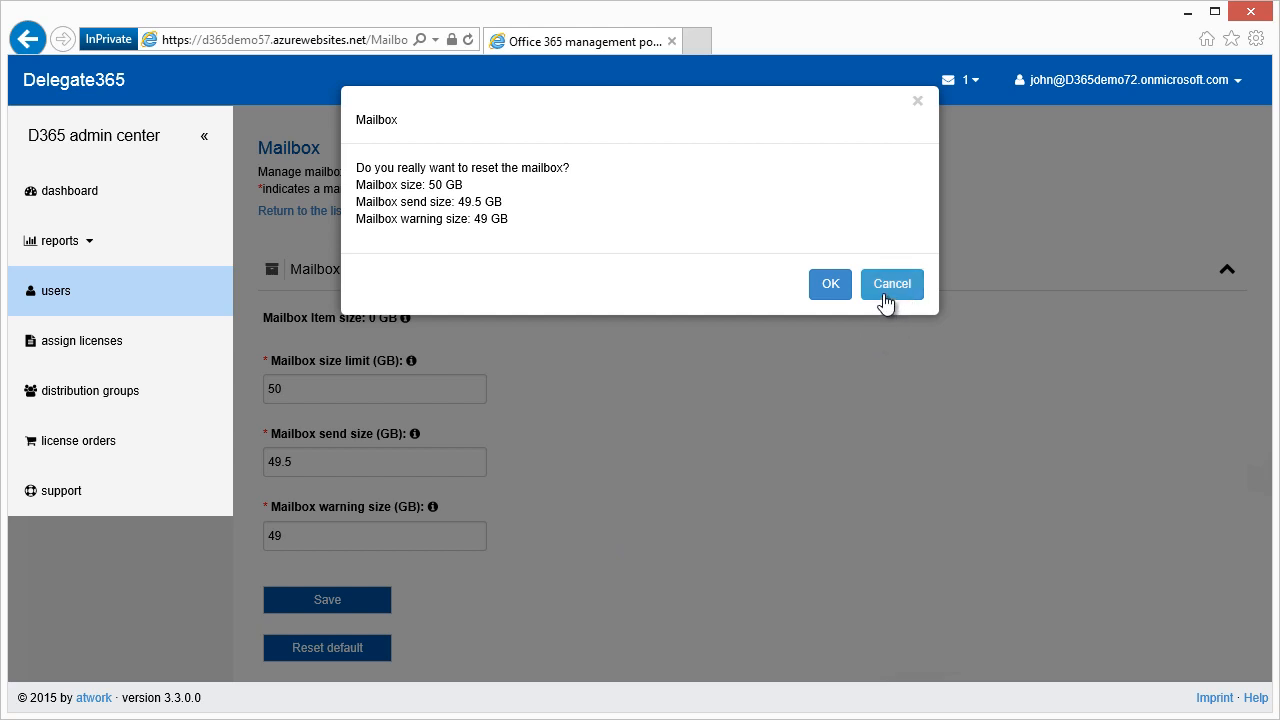
pyautogui.click(885, 298)
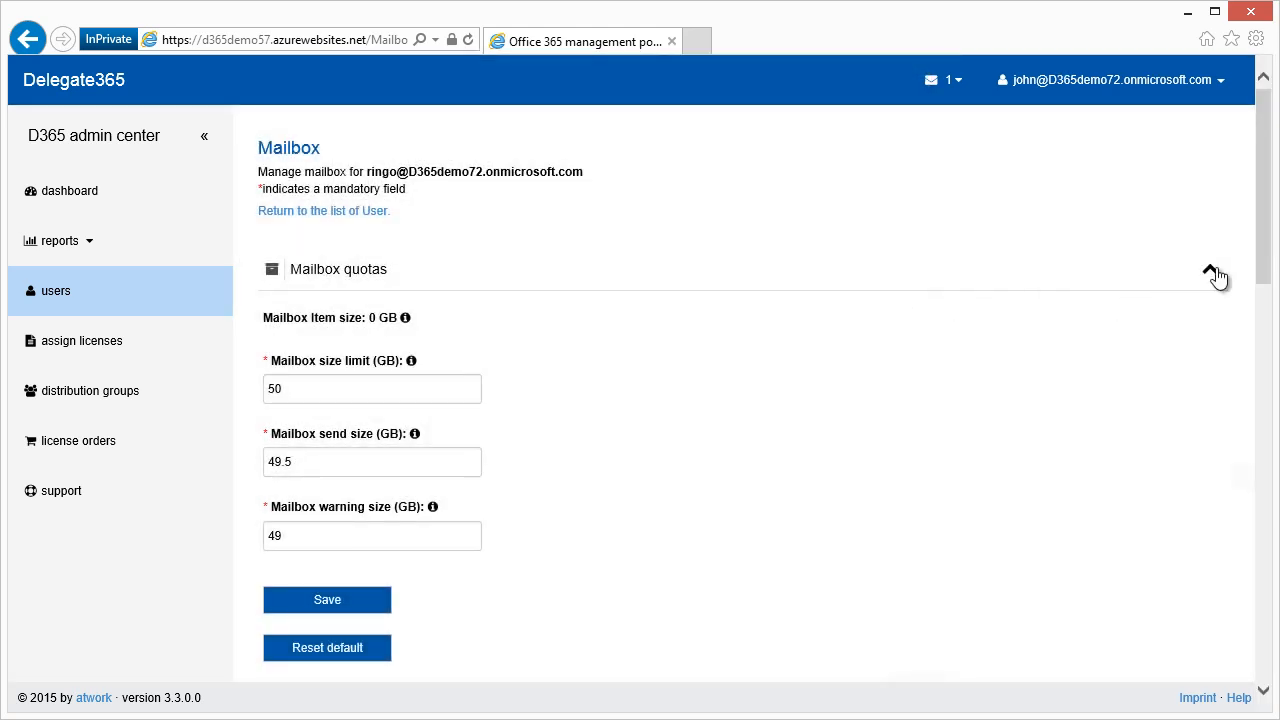
pyautogui.click(1210, 270)
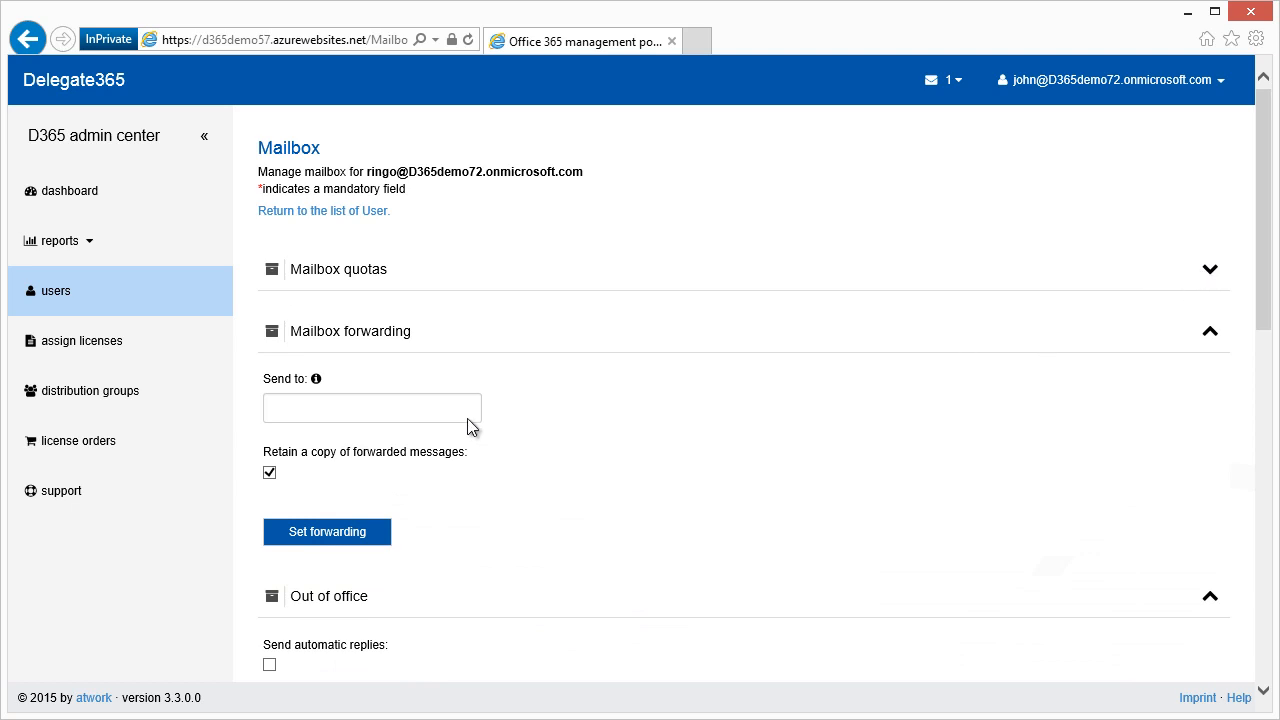
# Forward the mailbox to the user's external e-mail address and confirm.
pyautogui.moveTo(316, 382)
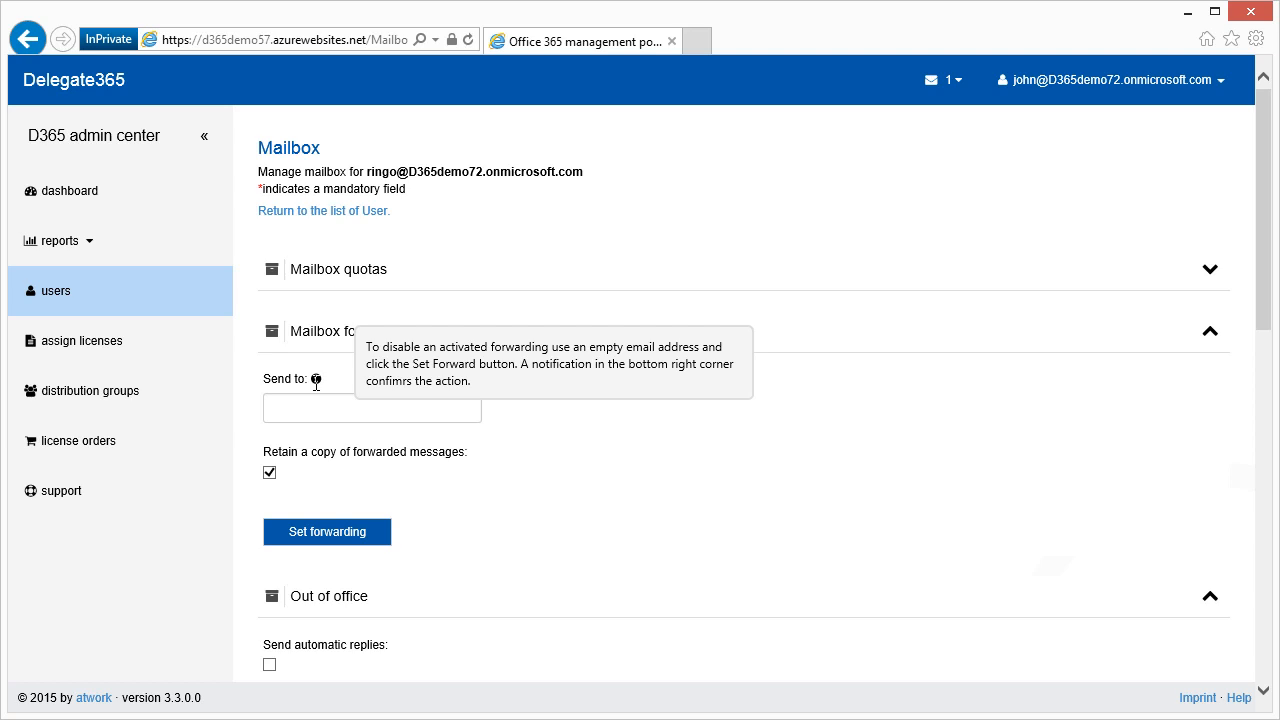
pyautogui.click(317, 408)
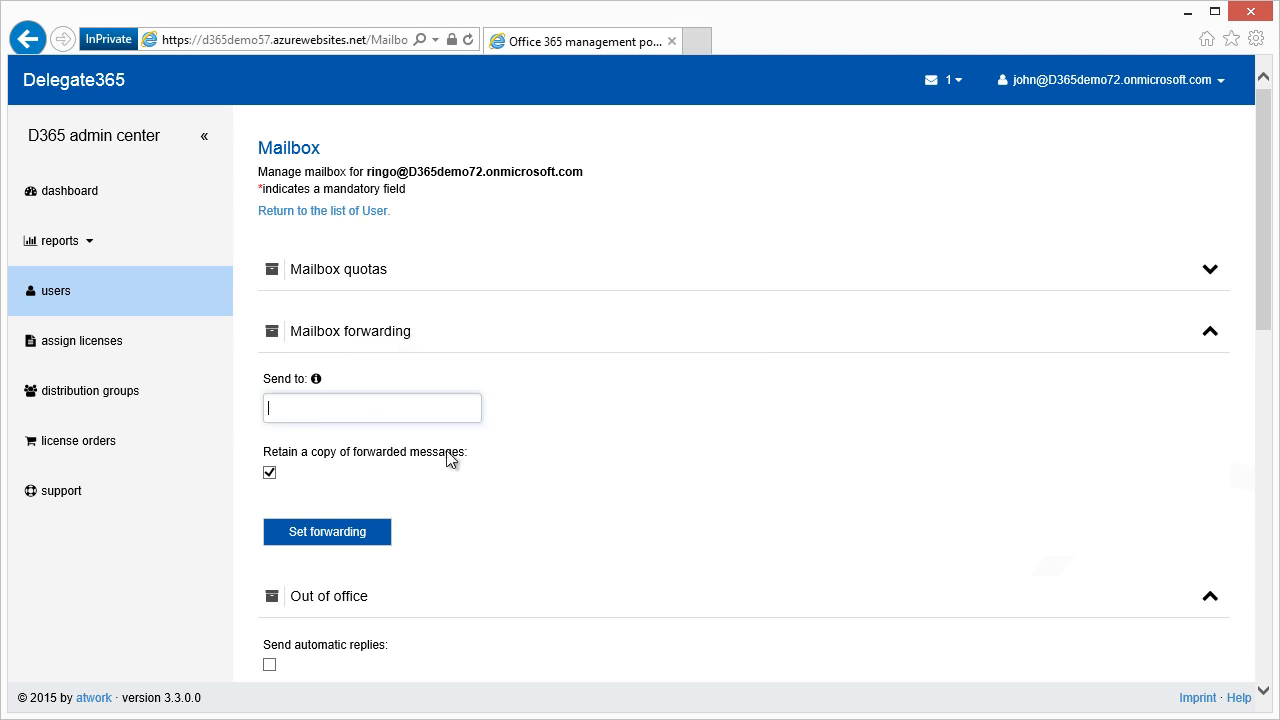
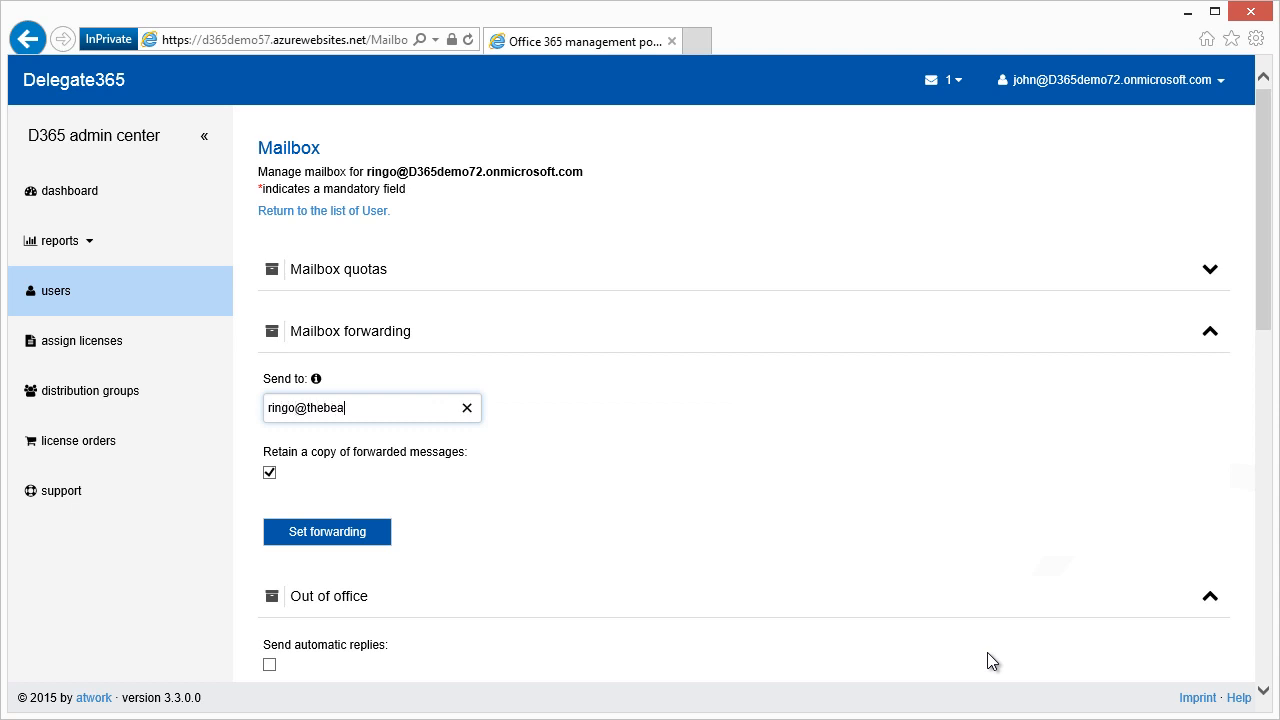
pyautogui.click(336, 545)
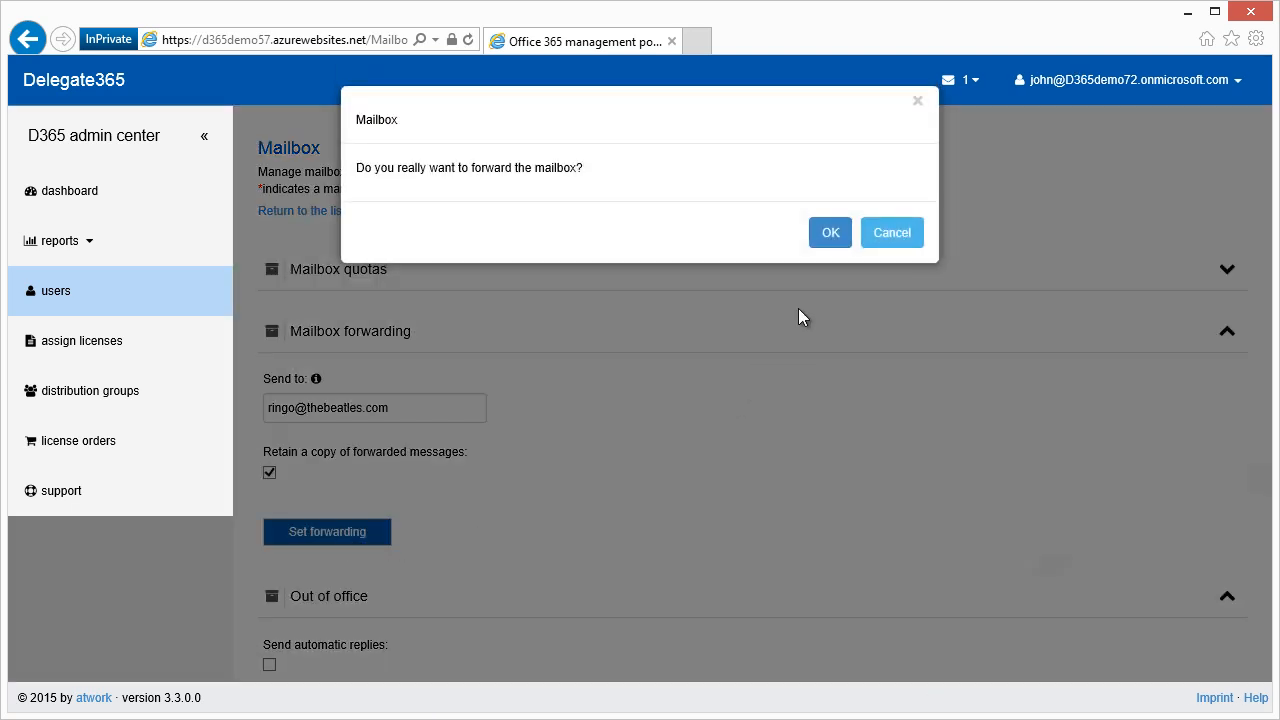
pyautogui.click(838, 242)
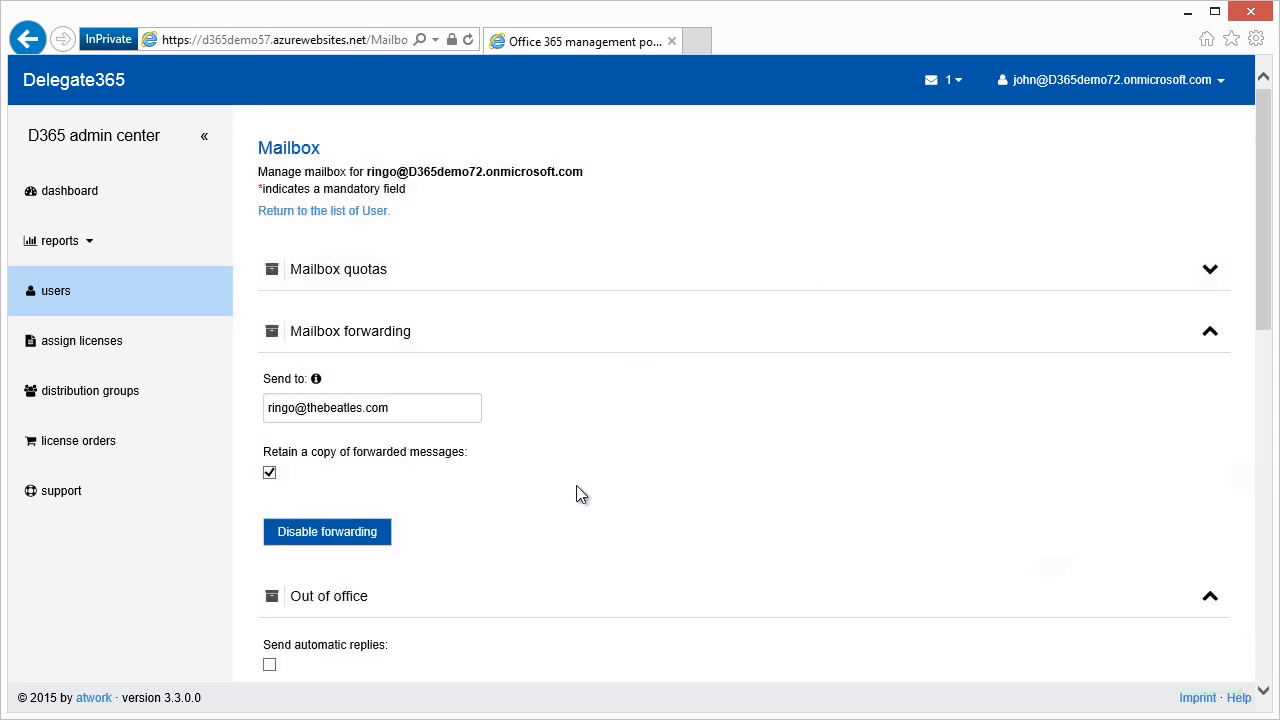
# Disable the mailbox forwarding and confirm.
pyautogui.click(380, 540)
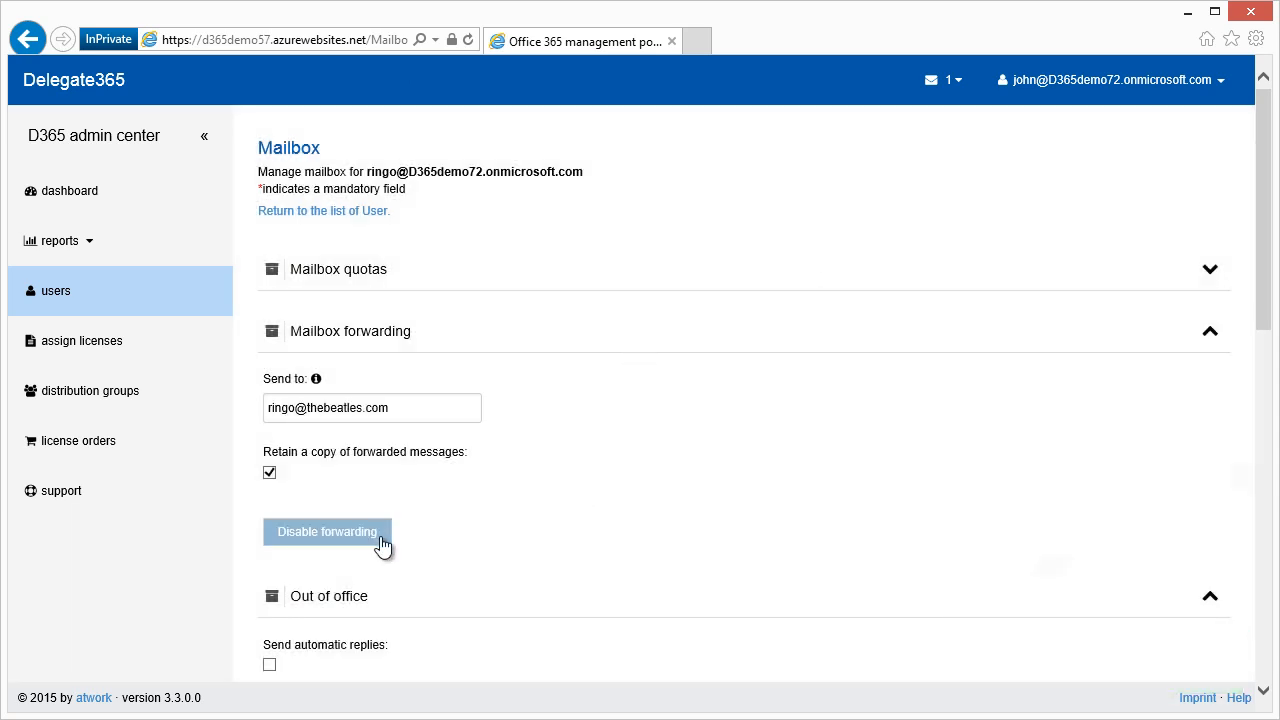
pyautogui.click(380, 535)
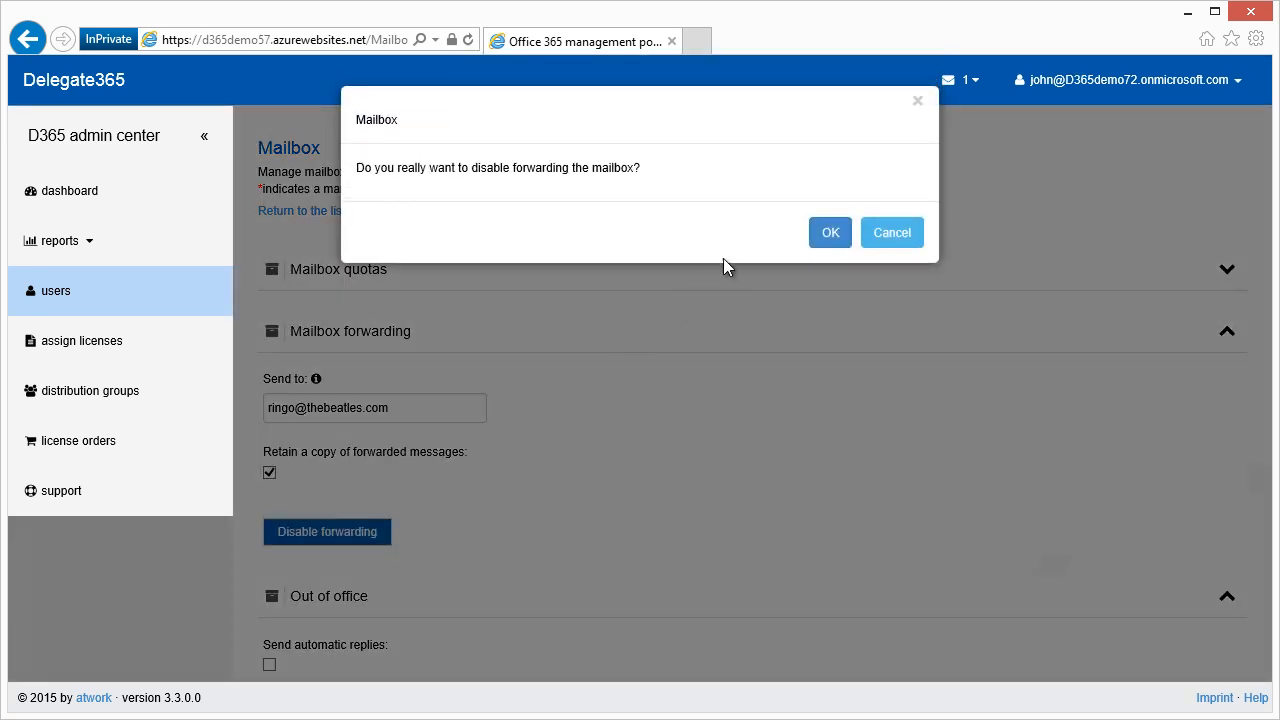
pyautogui.click(814, 238)
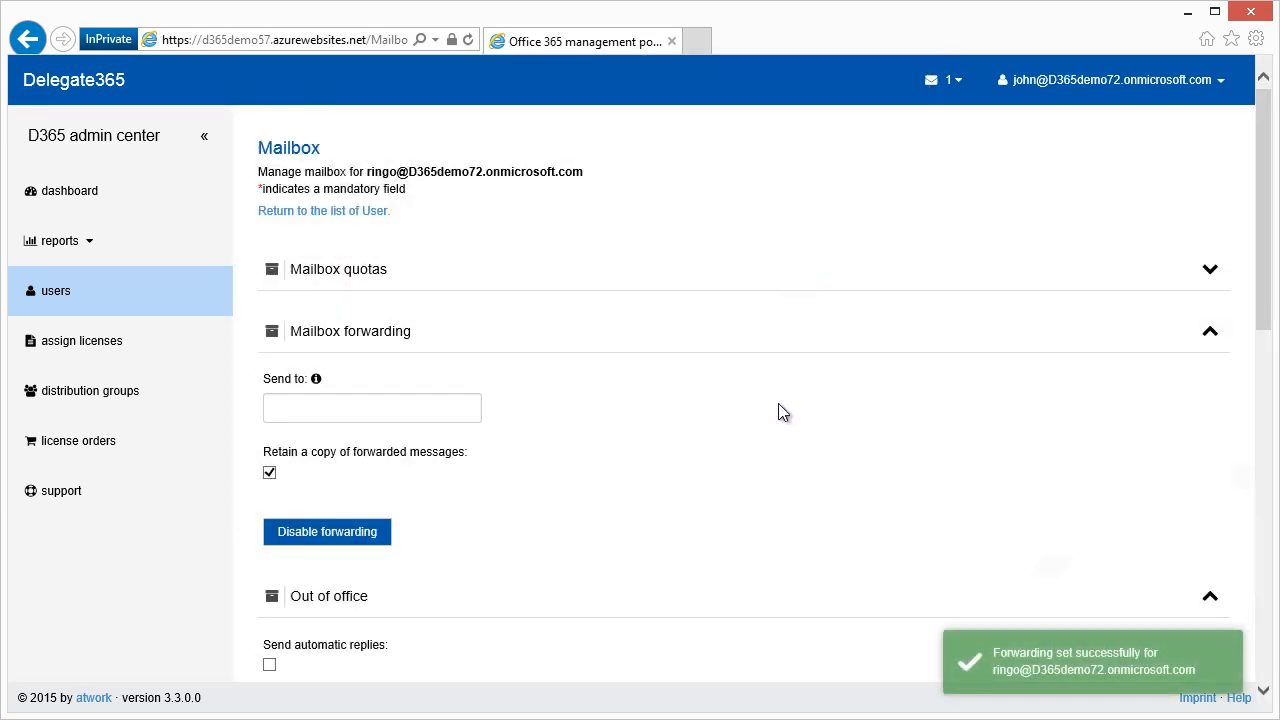
# Collapse Mailbox forwarding, enable automatic replies, and set the start to today, 03.16.2015 06:13 PM.
pyautogui.click(1208, 333)
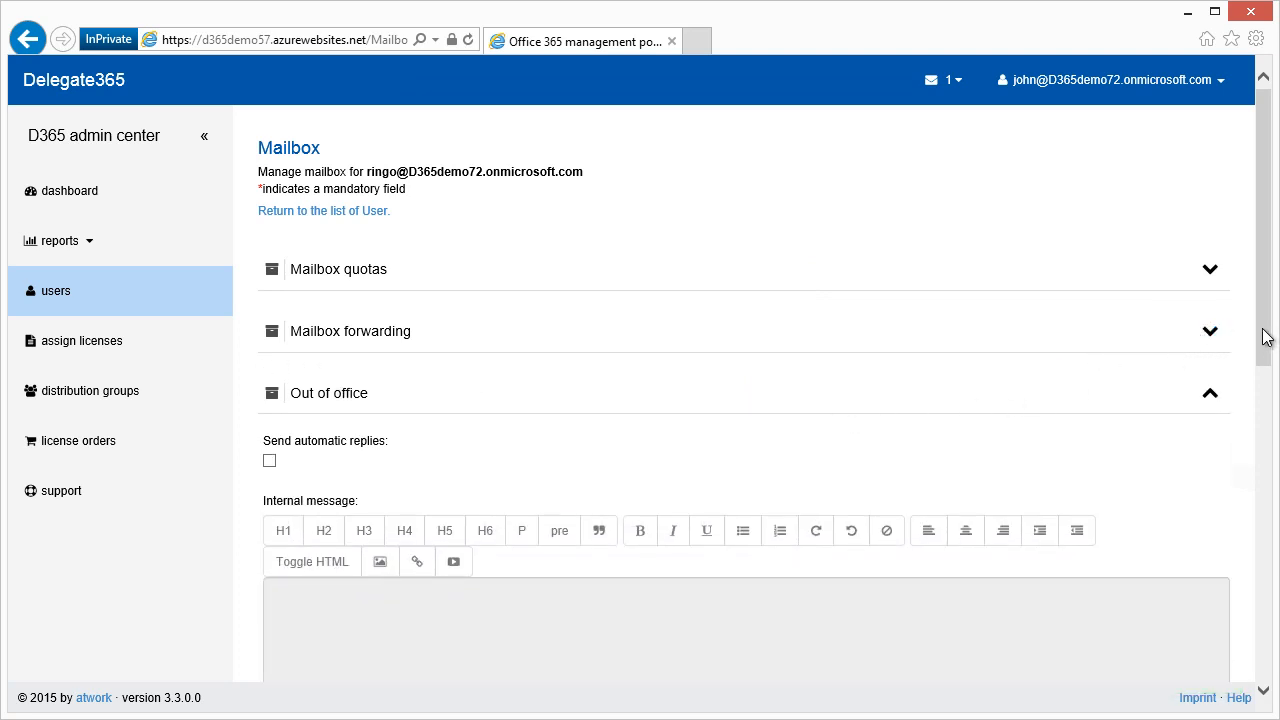
pyautogui.moveTo(1264, 332); pyautogui.dragTo(1217, 437)
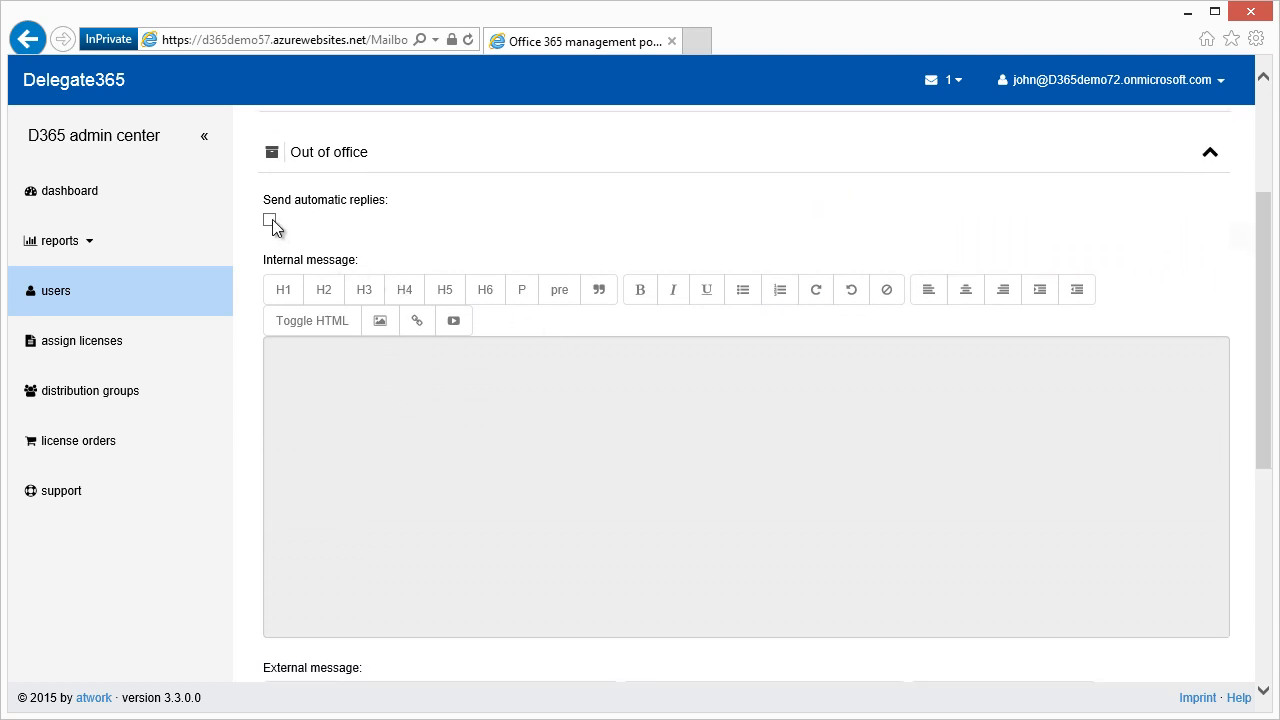
pyautogui.click(270, 221)
pyautogui.moveTo(465, 261)
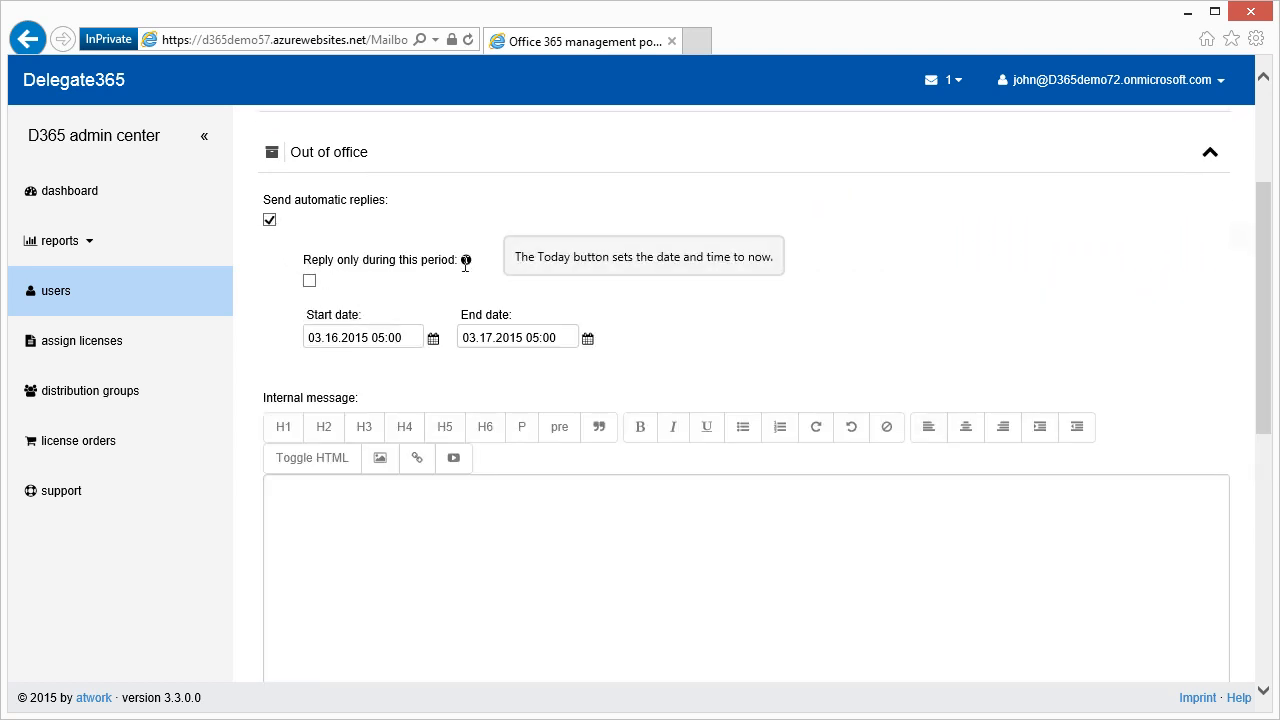
pyautogui.click(433, 339)
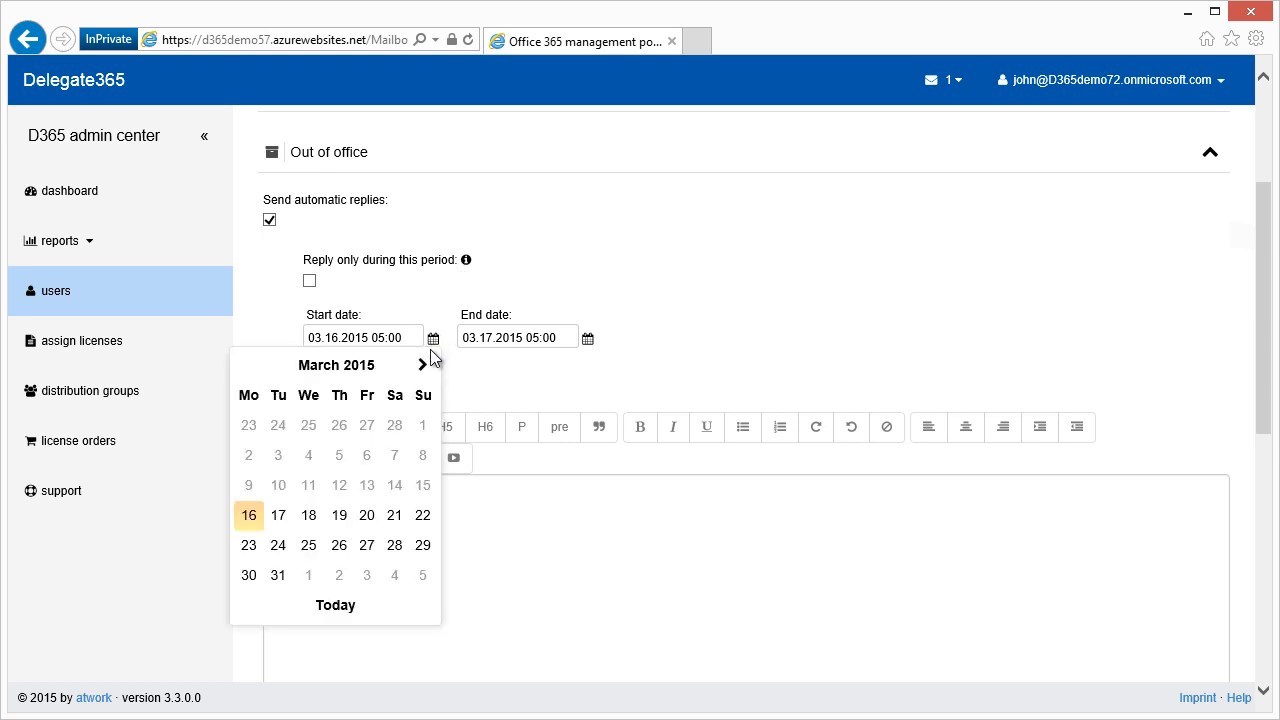
pyautogui.click(336, 606)
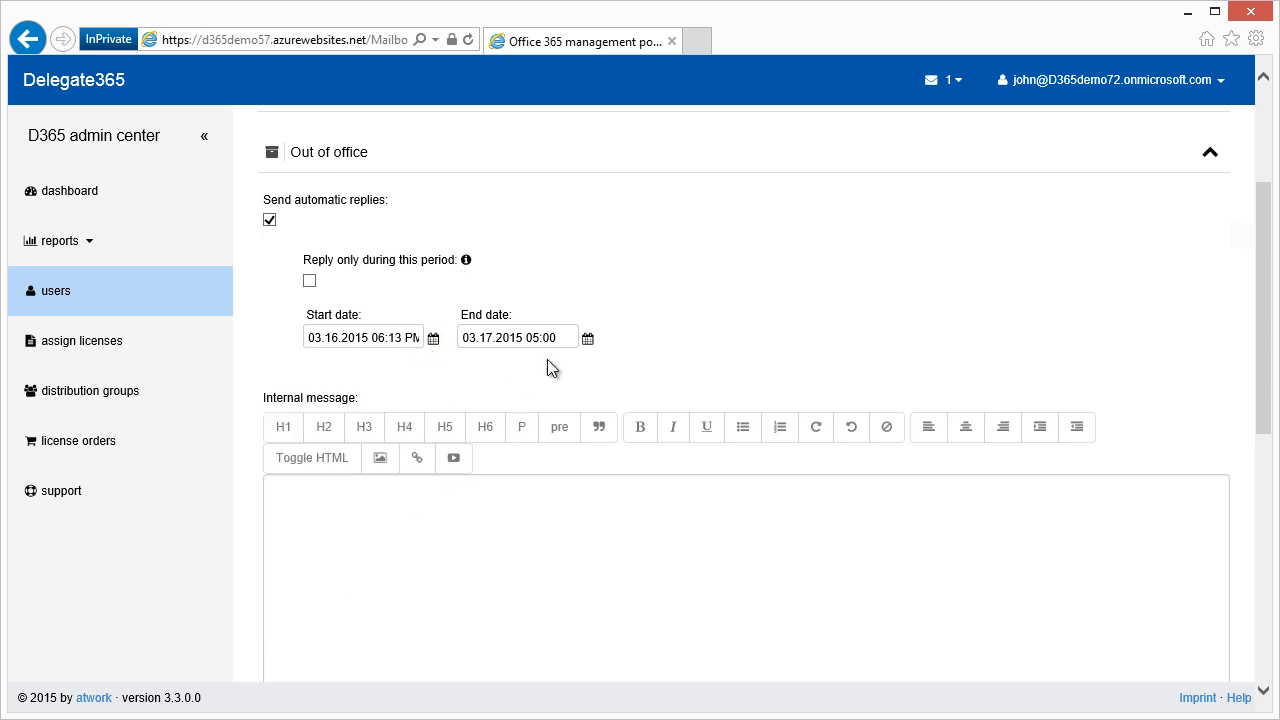
# Set the automatic replies end date to 03.20.2015 06:10 PM.
pyautogui.click(587, 340)
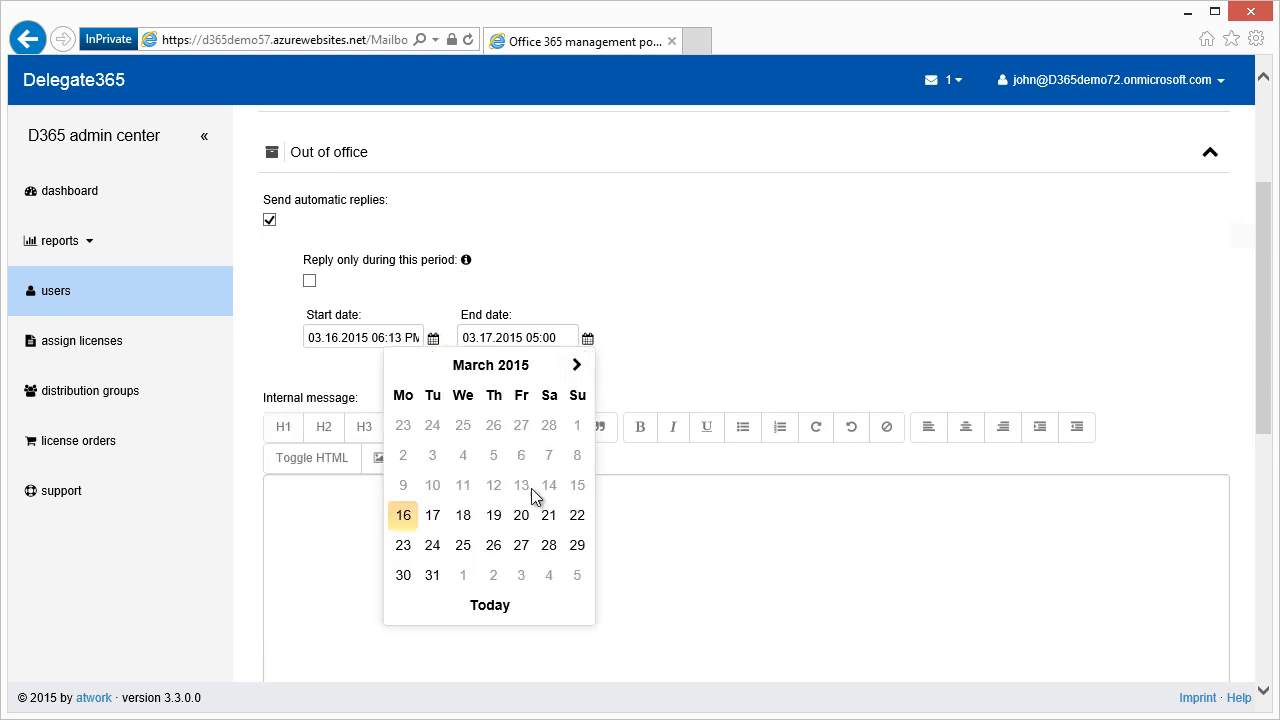
pyautogui.click(524, 518)
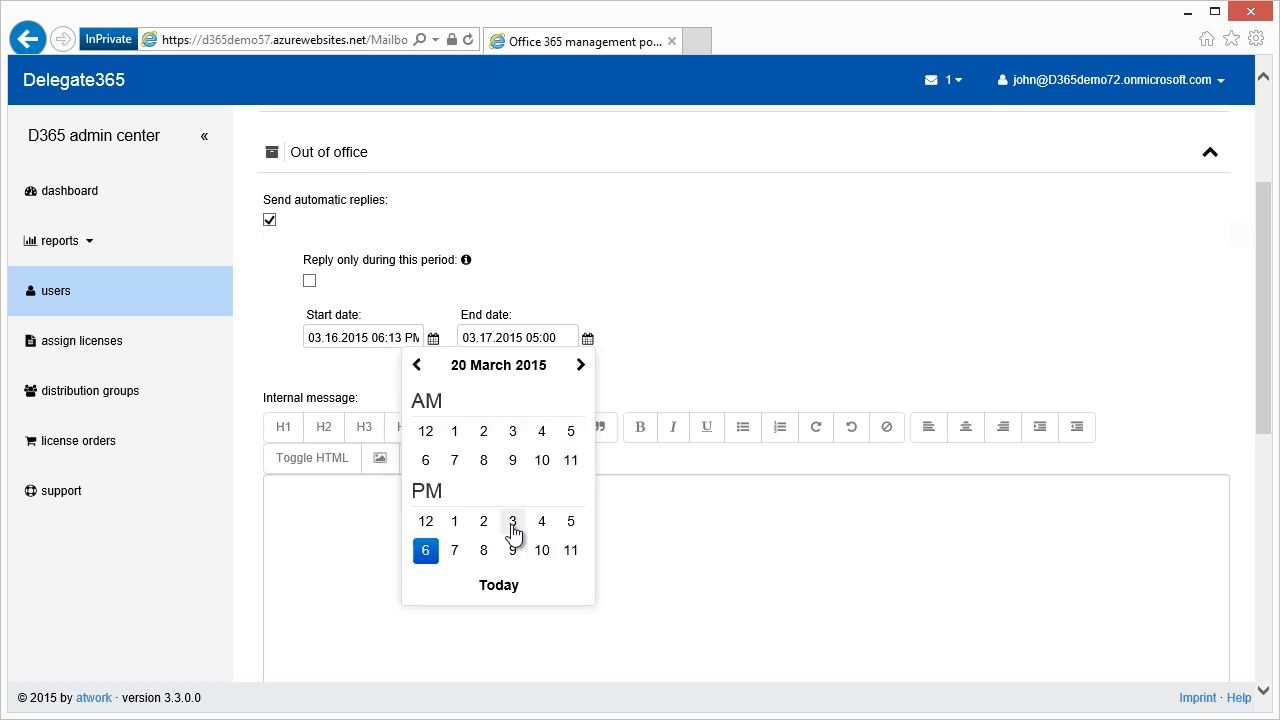
pyautogui.click(430, 551)
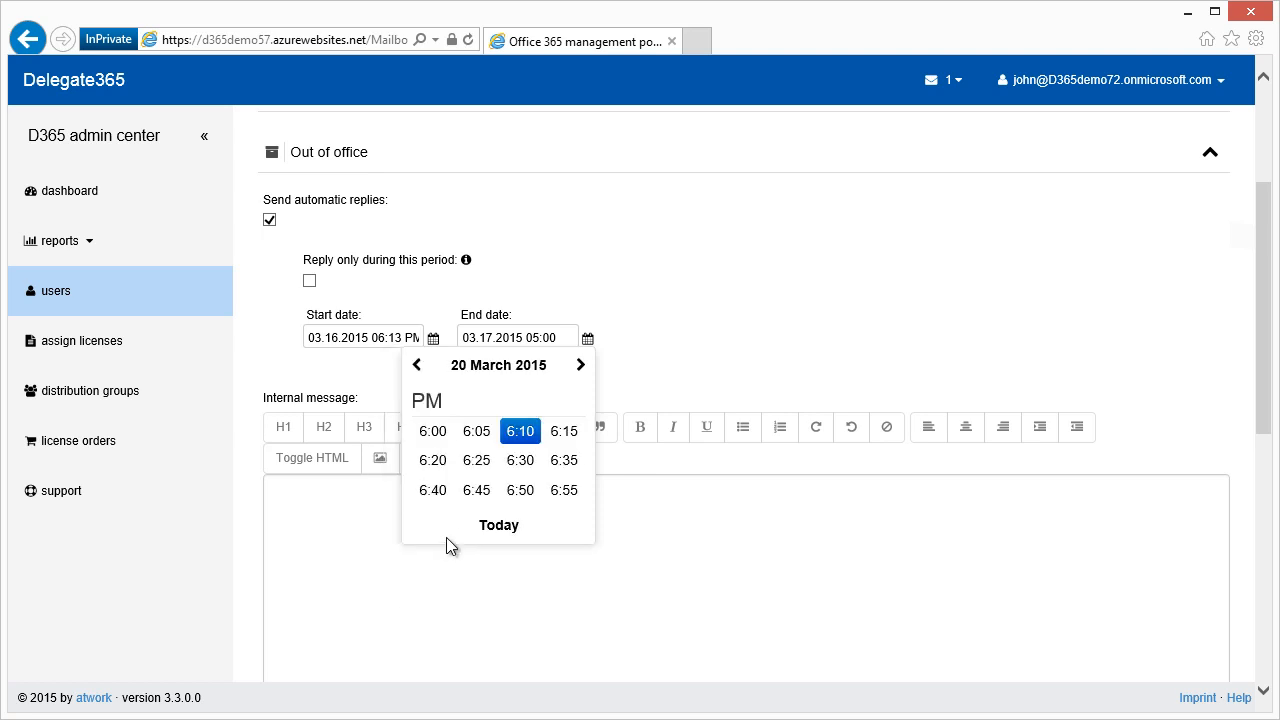
pyautogui.click(516, 440)
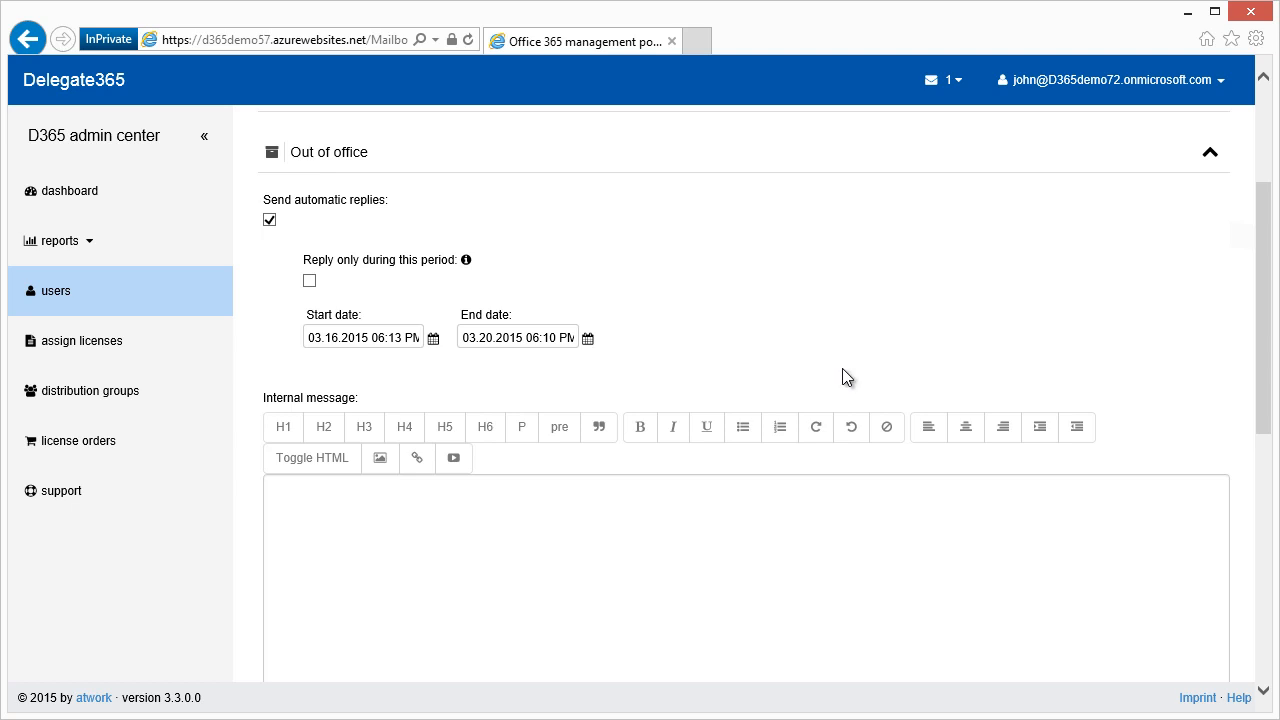
pyautogui.click(739, 512)
# Write "I´m out of office..." as the internal message and paste it as an H1 external message.
pyautogui.write('I´m out of office...')
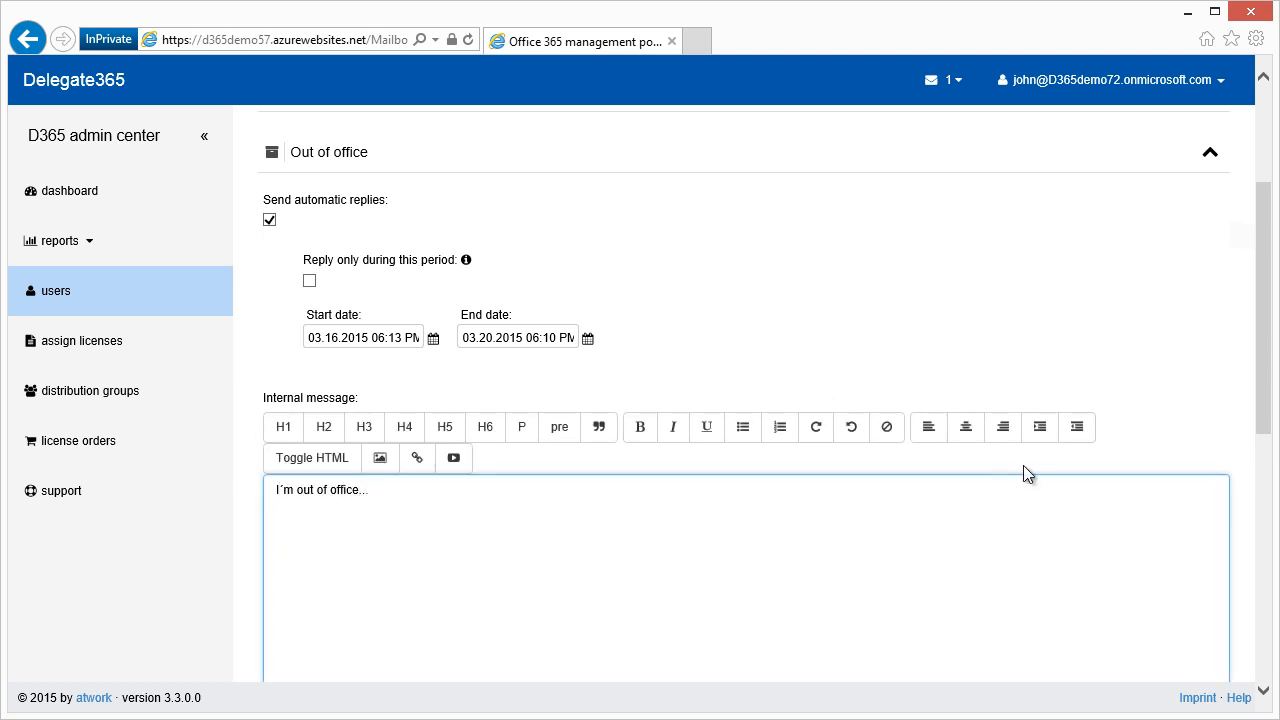
pyautogui.hotkey('ctrl', 'a')
pyautogui.hotkey('ctrl', 'c')
pyautogui.moveTo(1257, 366); pyautogui.dragTo(1257, 552)
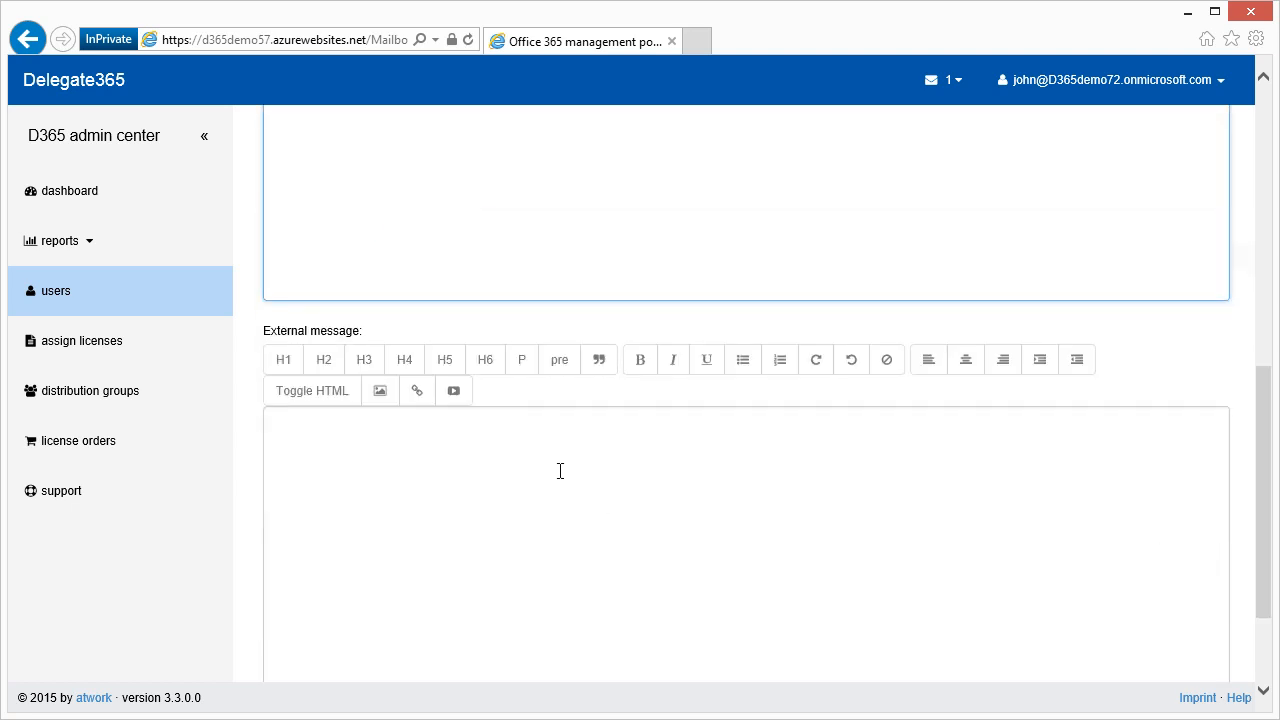
pyautogui.click(560, 471)
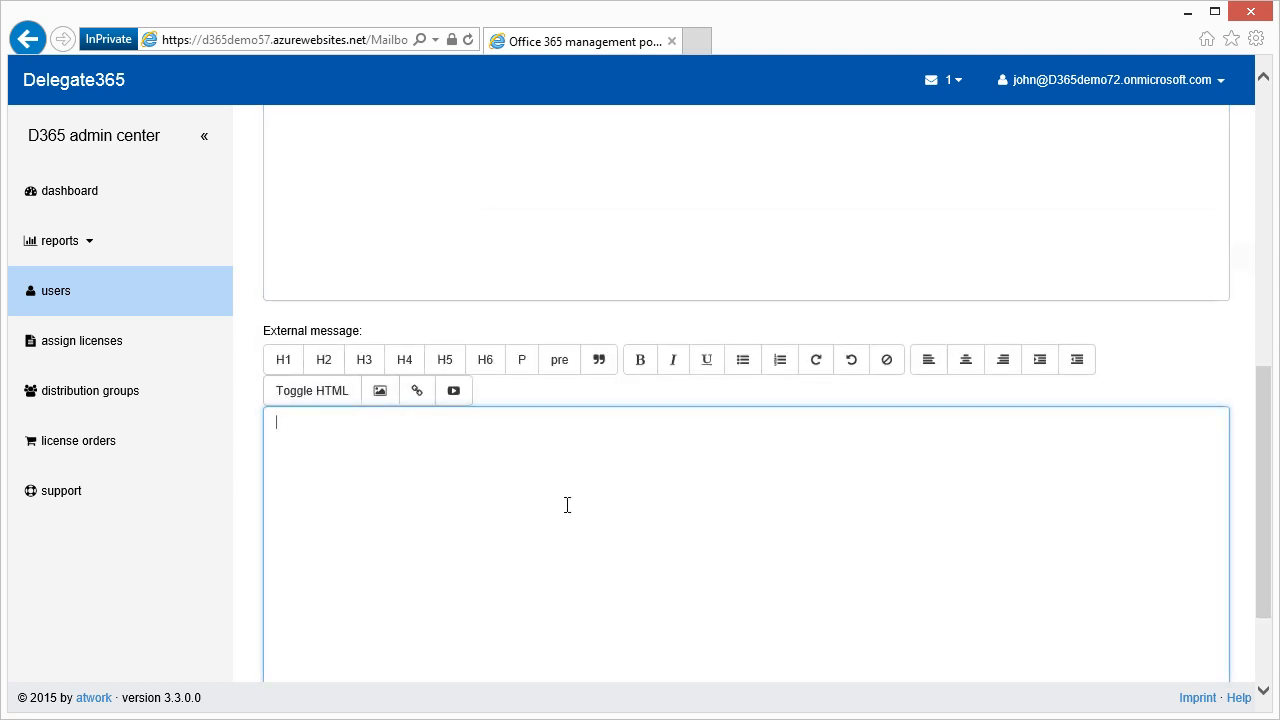
pyautogui.hotkey('ctrl', 'v')
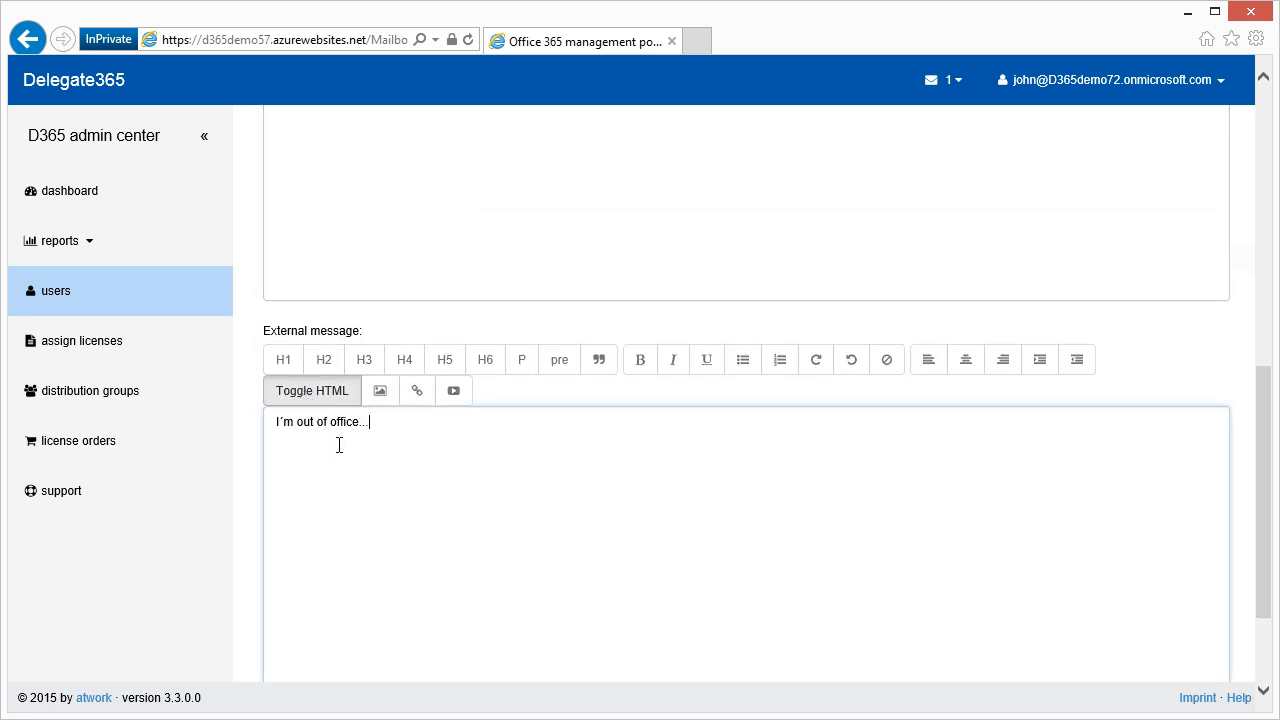
pyautogui.click(284, 360)
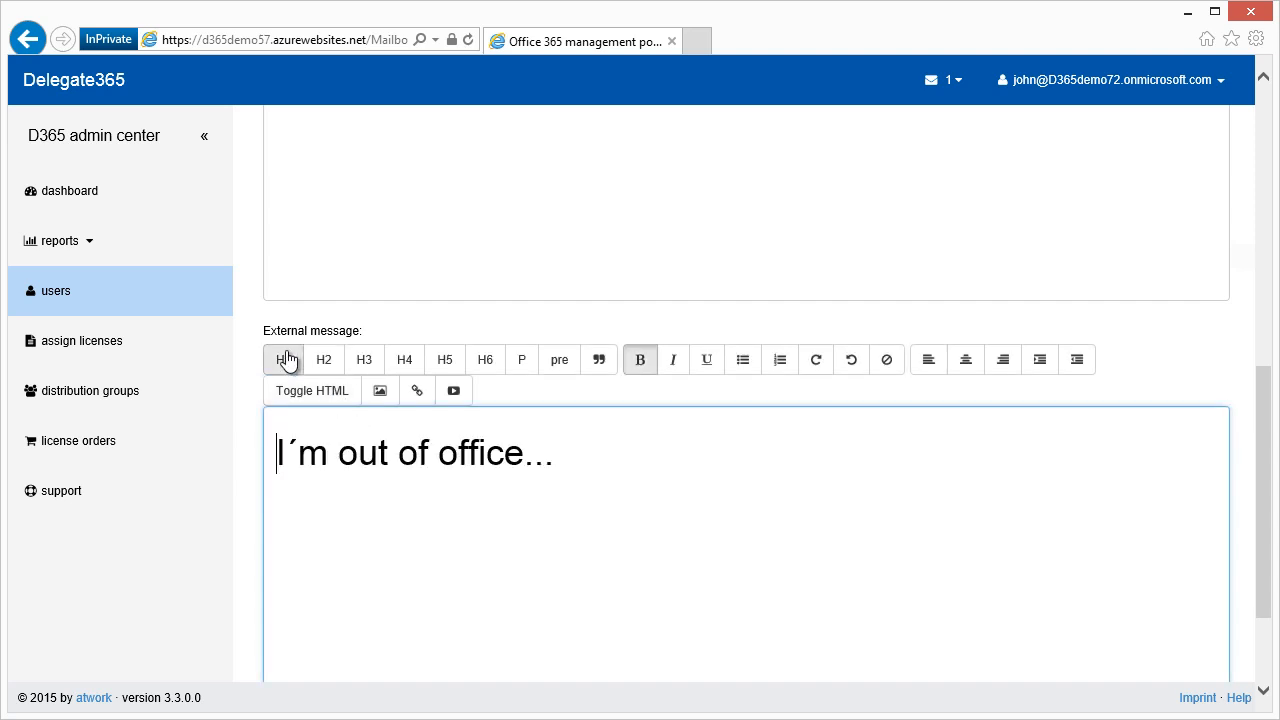
# Save the out-of-office settings and confirm.
pyautogui.scroll(-3, 1095, 479)
pyautogui.click(350, 604)
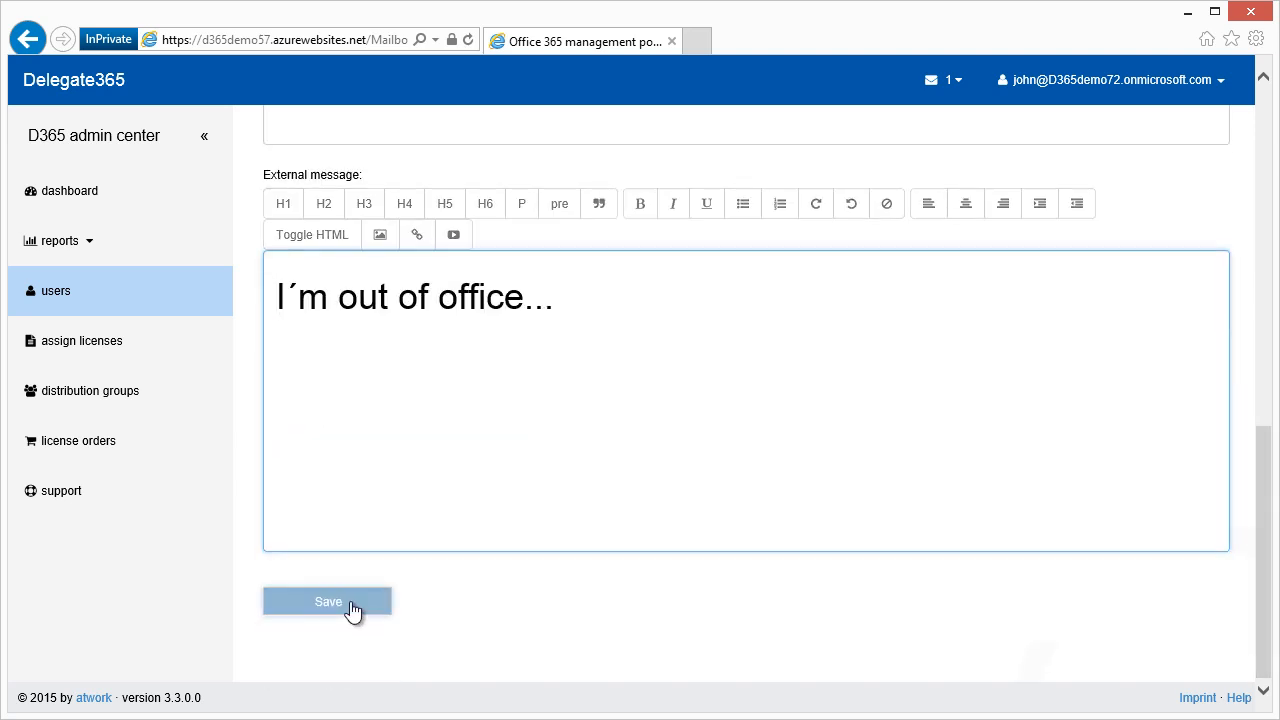
pyautogui.click(820, 236)
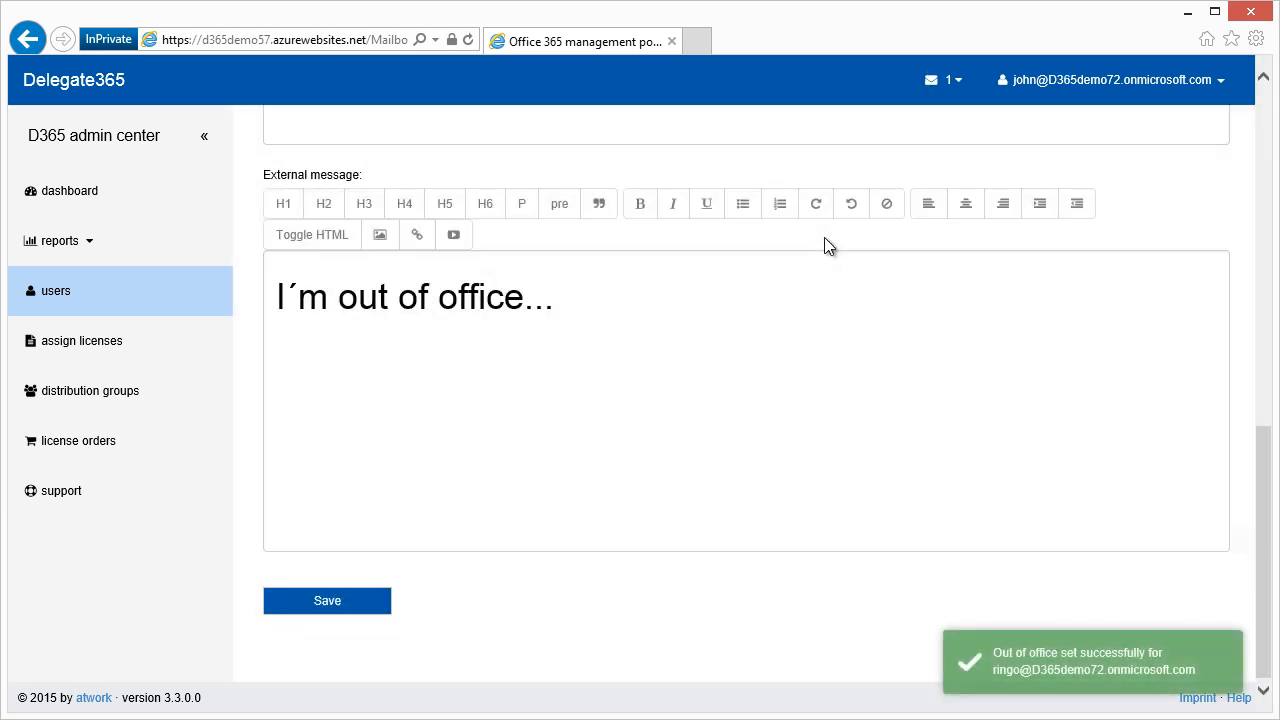
pyautogui.scroll(3, 695, 376)
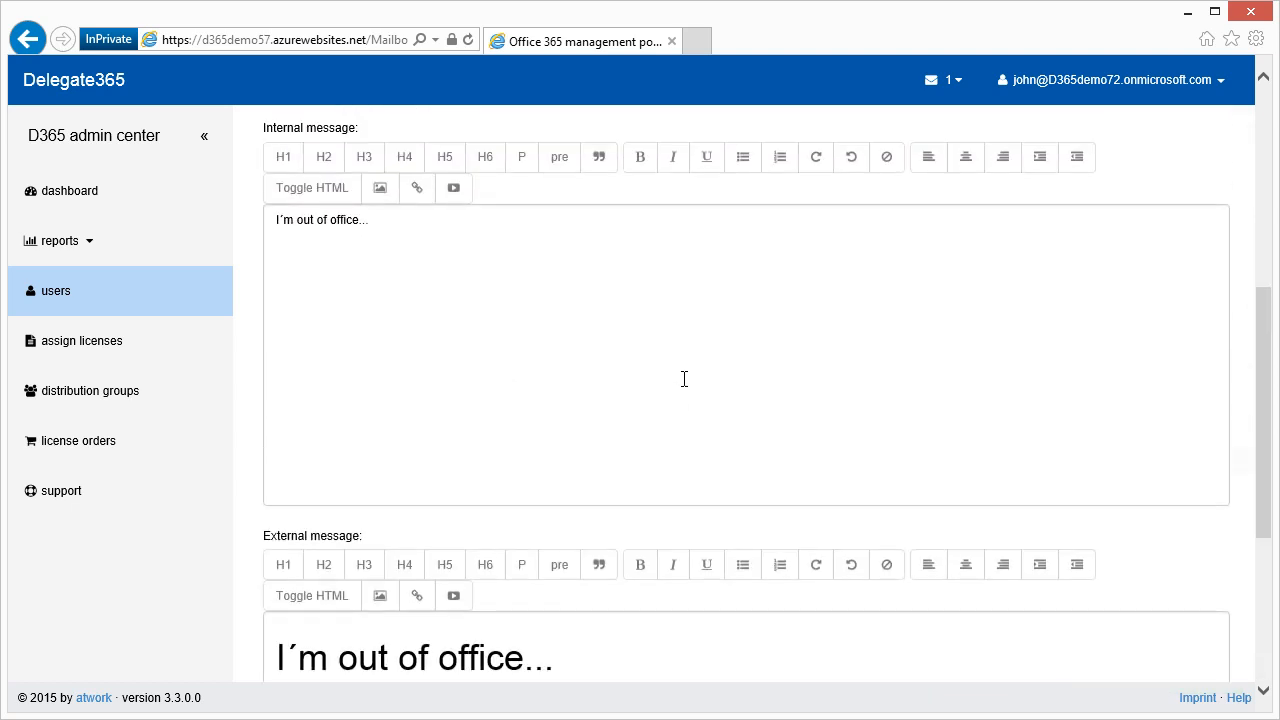
pyautogui.moveTo(1260, 414); pyautogui.dragTo(1257, 307)
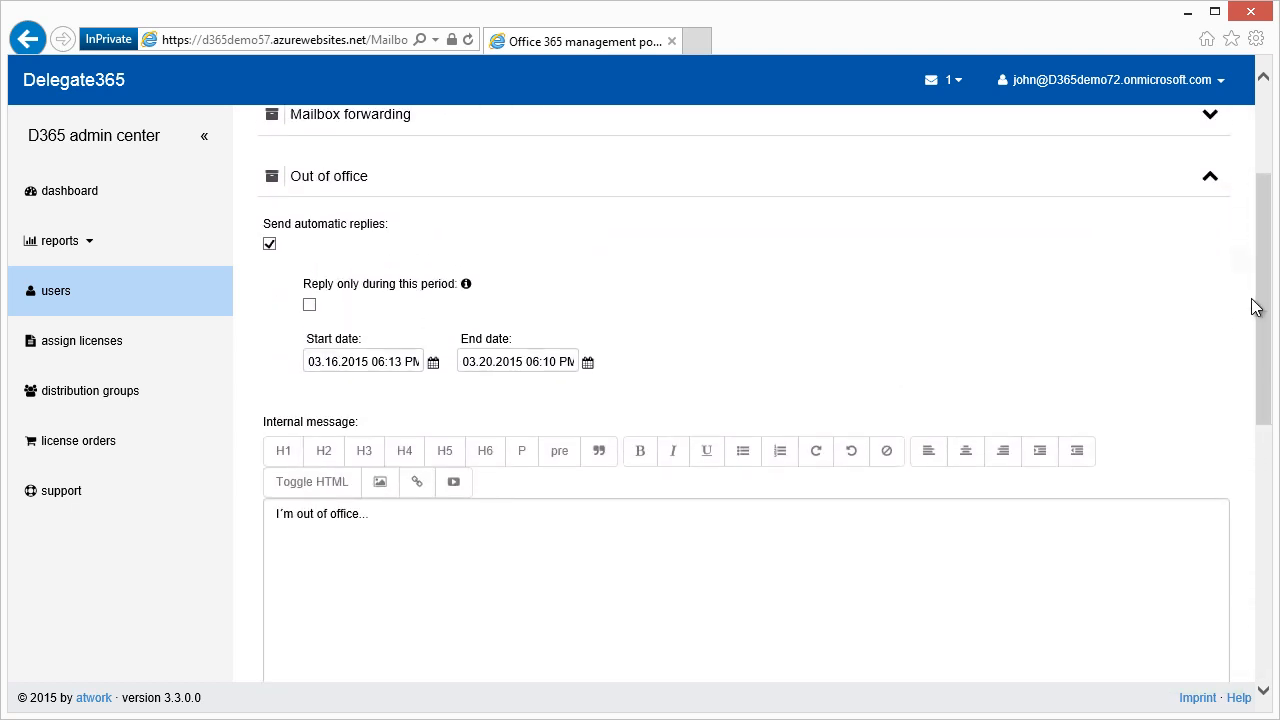
# Disable Send automatic replies, save and confirm the mailbox settings, then return to the Users list.
pyautogui.click(270, 245)
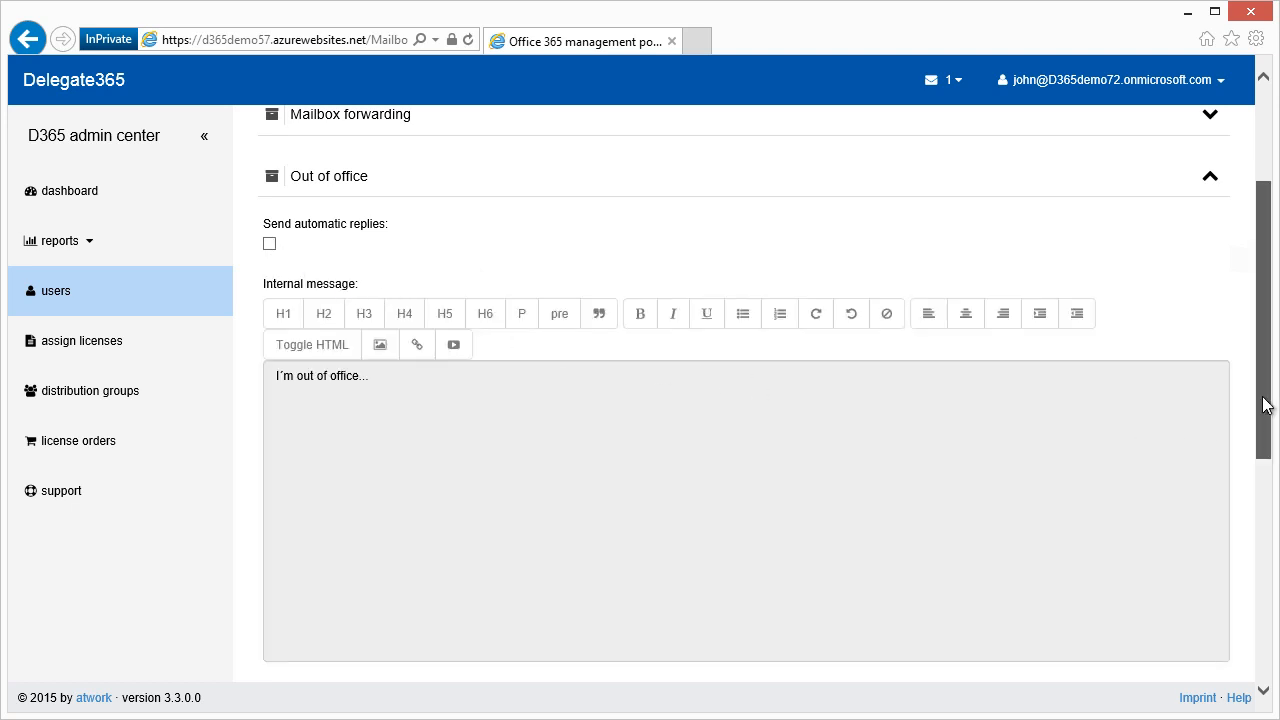
pyautogui.moveTo(1264, 403); pyautogui.dragTo(1255, 633)
pyautogui.click(340, 606)
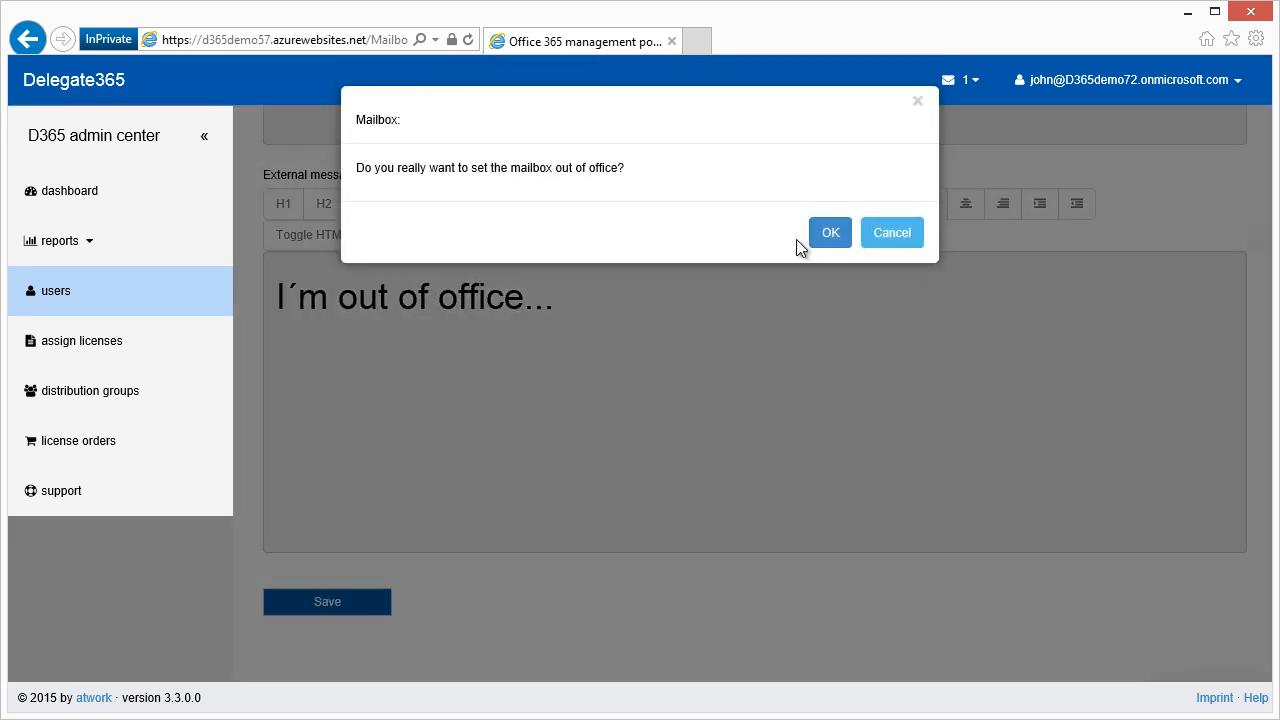
pyautogui.click(829, 234)
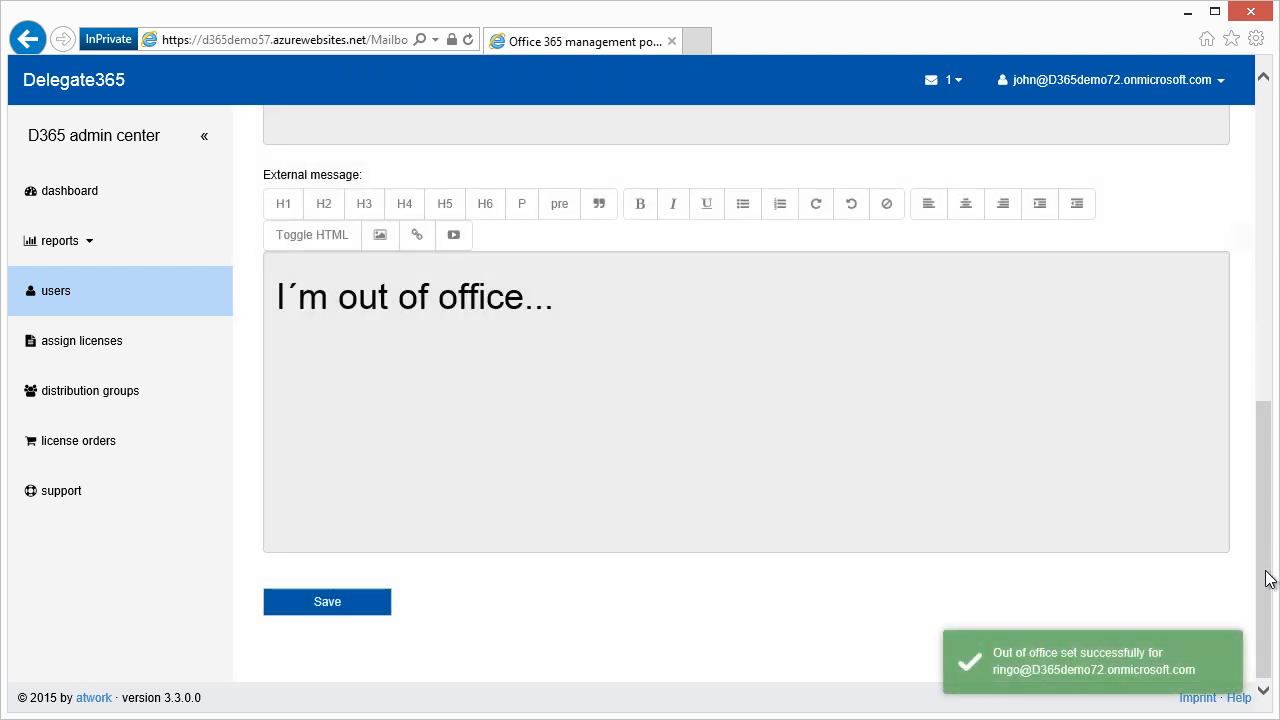
pyautogui.moveTo(1265, 578); pyautogui.dragTo(1265, 265)
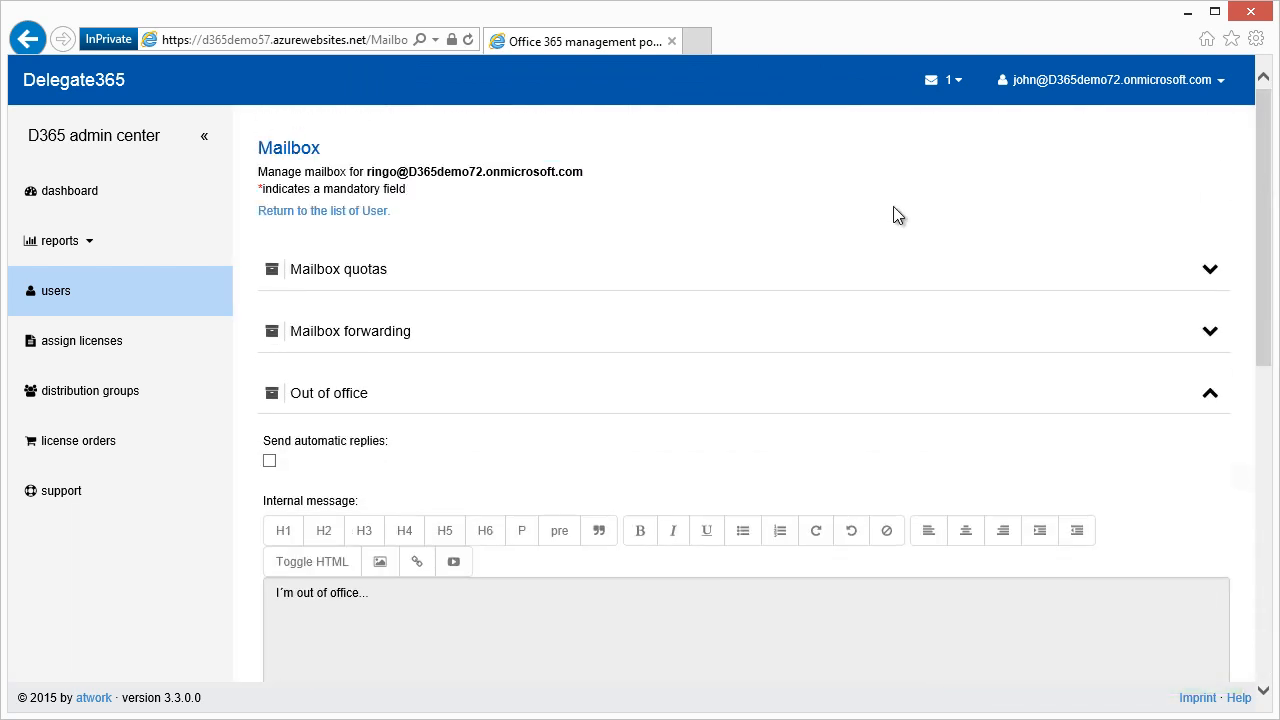
pyautogui.click(357, 214)
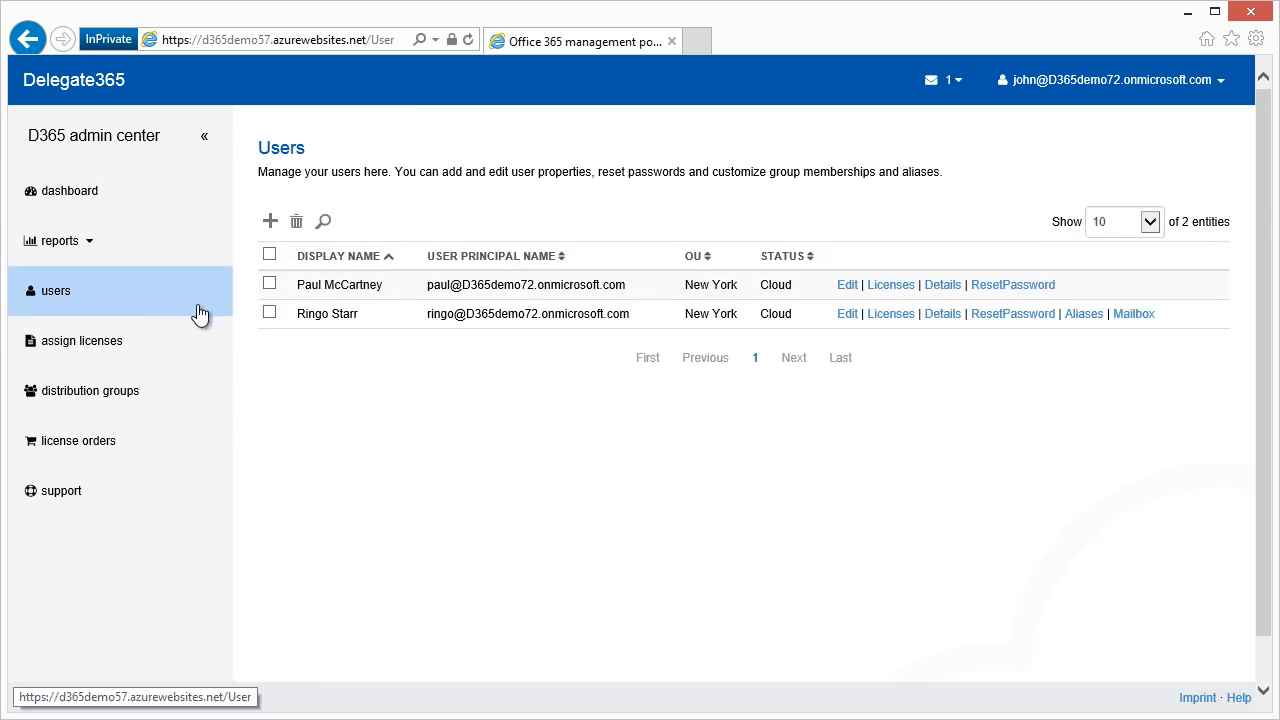
# Delete the second user, confirming in DELETE USER, and view the dashboard showing 1 user.
pyautogui.click(269, 313)
pyautogui.click(296, 221)
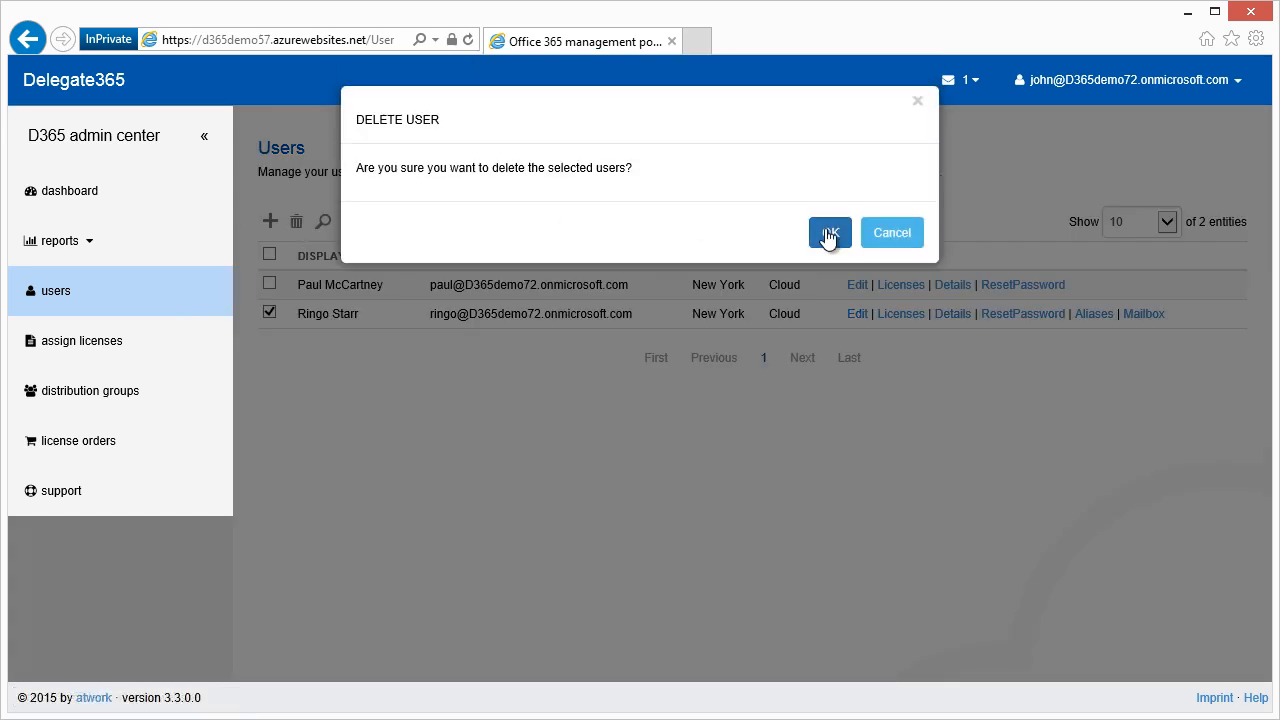
pyautogui.click(828, 242)
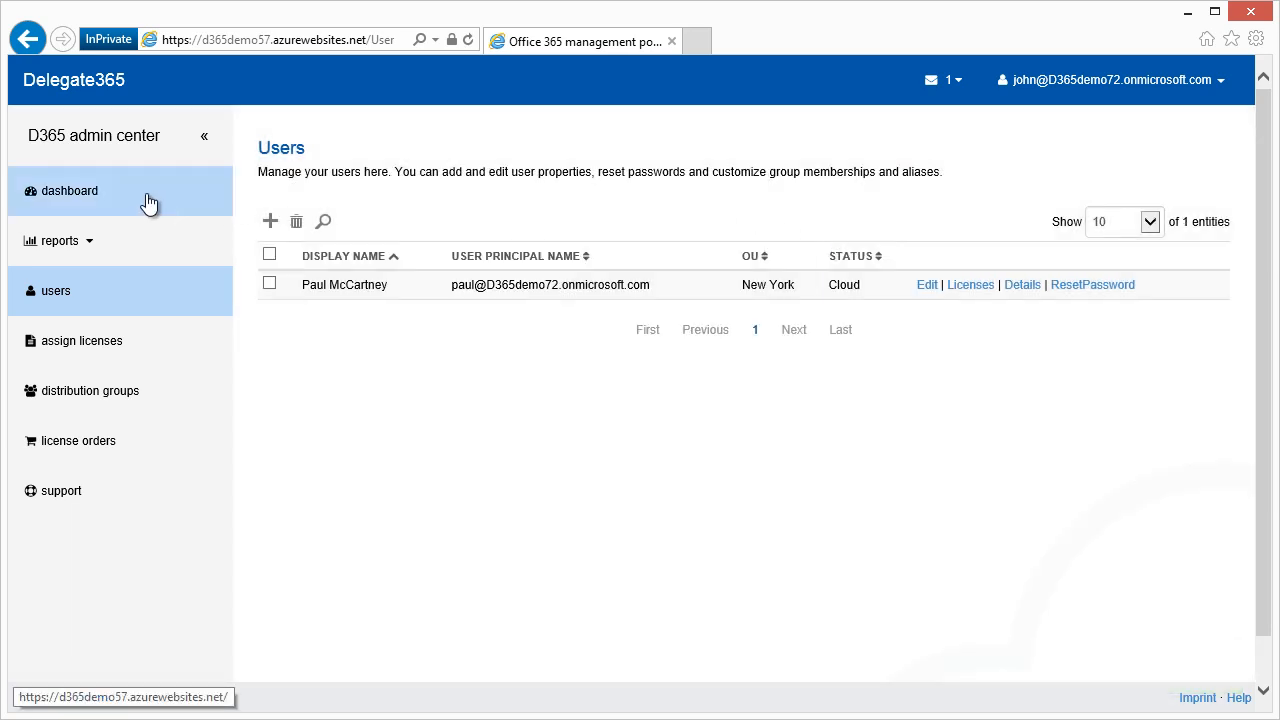
pyautogui.click(148, 202)
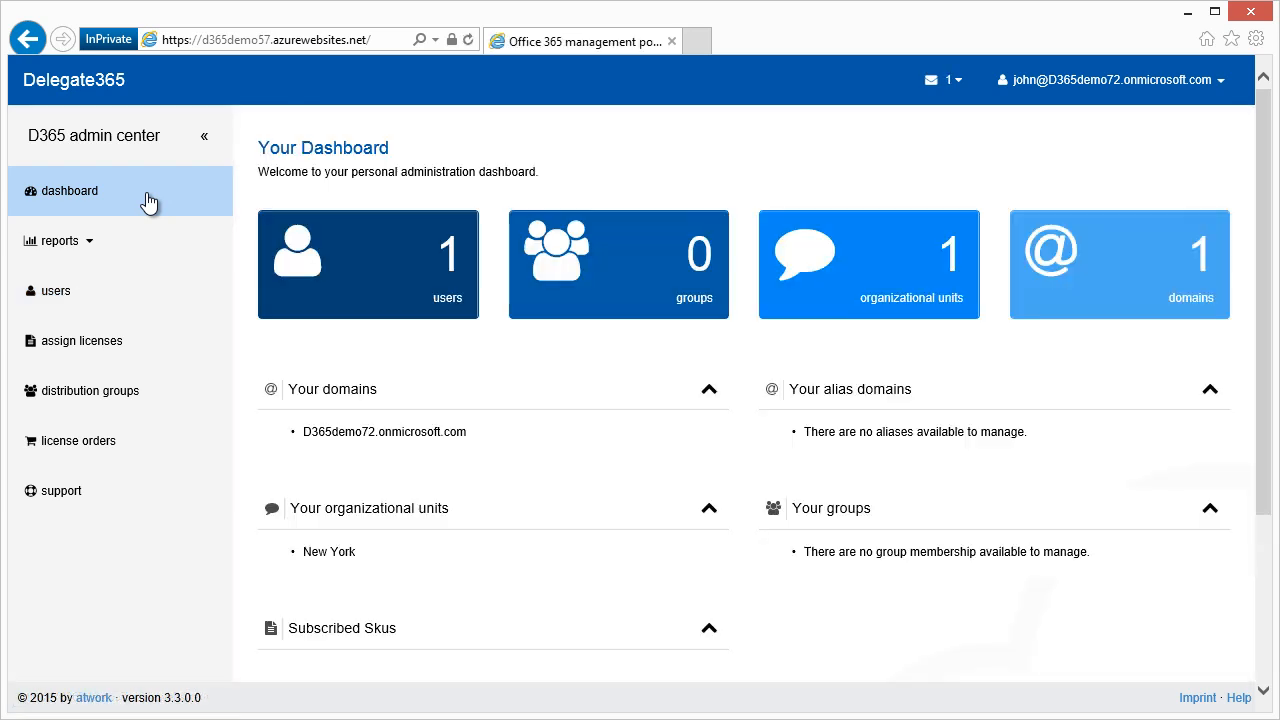